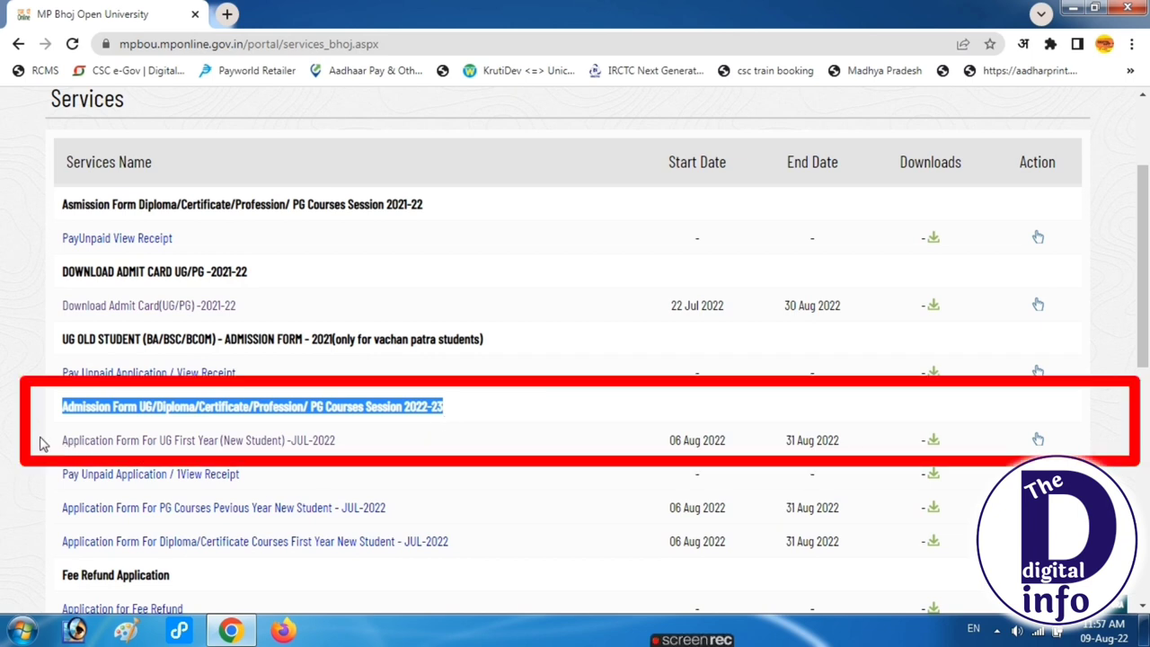
Review the dates of the Application Form For UG First Year (New Student) - JUL-2022 service and open that form
{"action": "left_click_drag", "start_coordinate": [64, 438], "coordinate": [148, 456]}
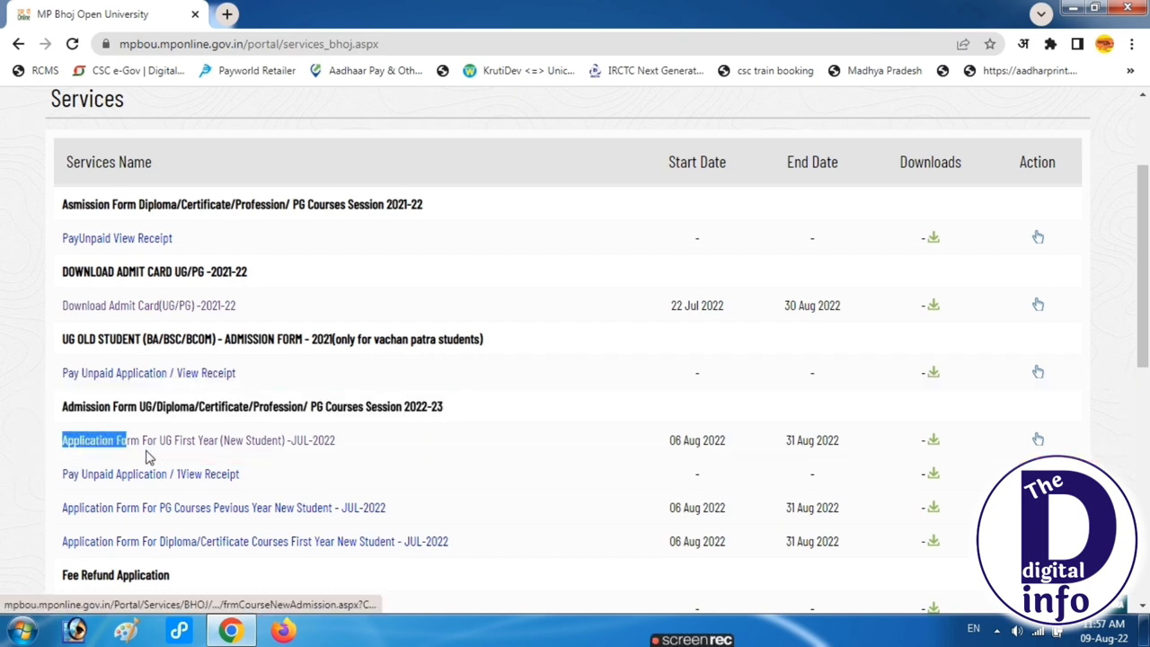
{"action": "left_click_drag", "start_coordinate": [223, 447], "coordinate": [301, 454]}
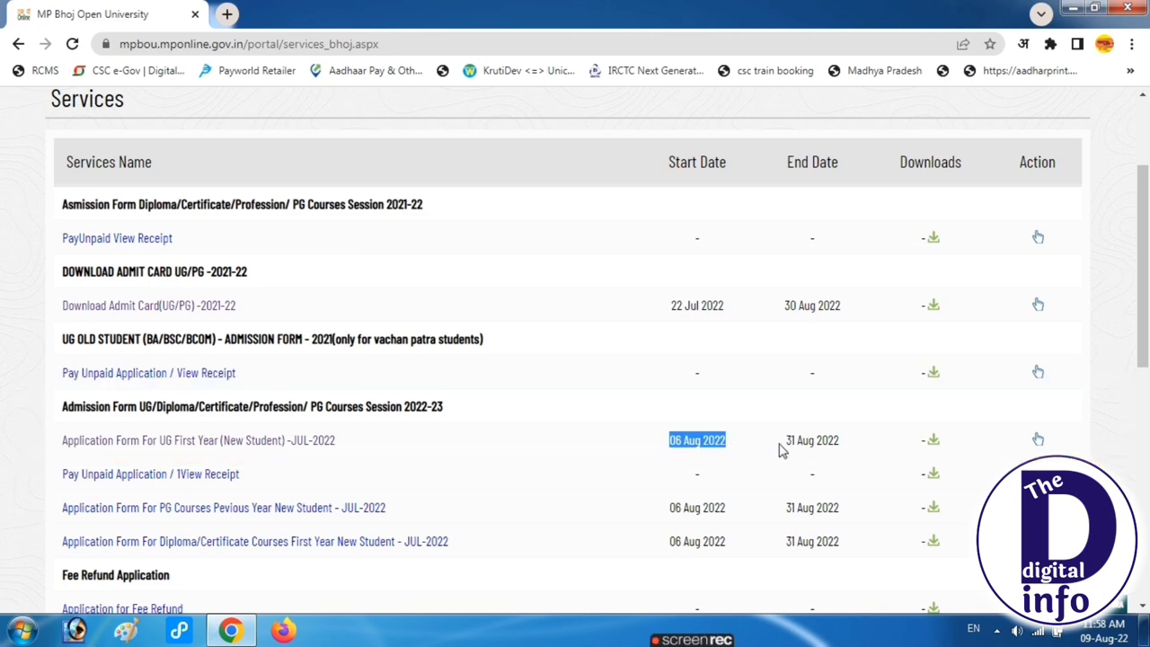
{"action": "left_click_drag", "start_coordinate": [787, 441], "coordinate": [868, 451]}
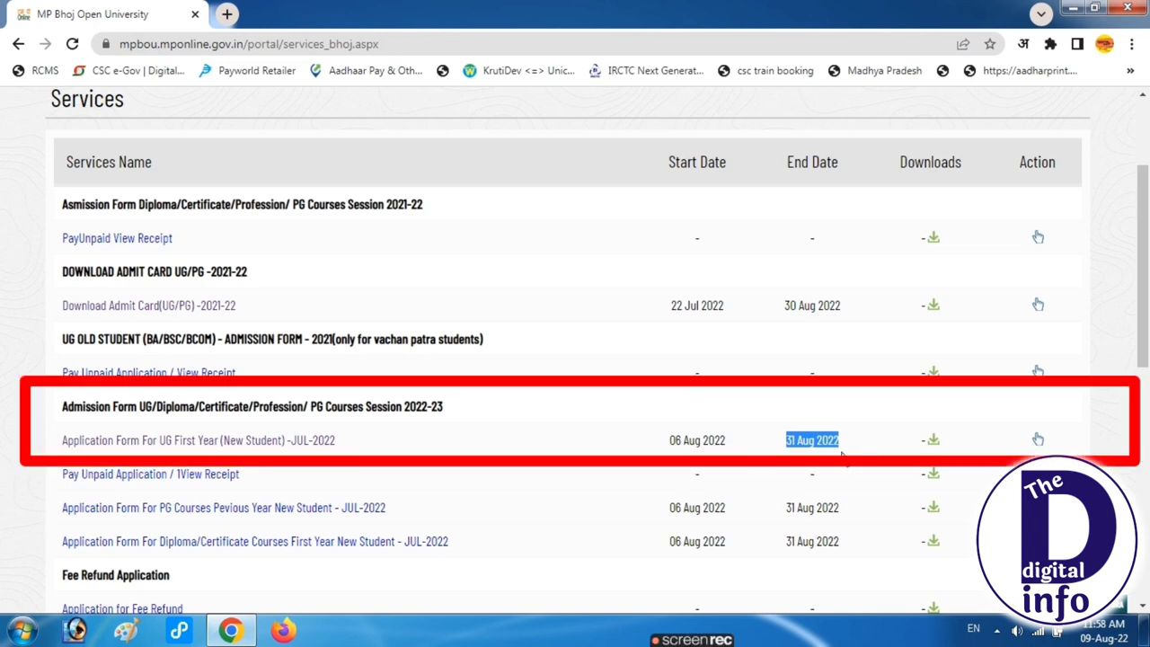
{"action": "left_click", "coordinate": [216, 450]}
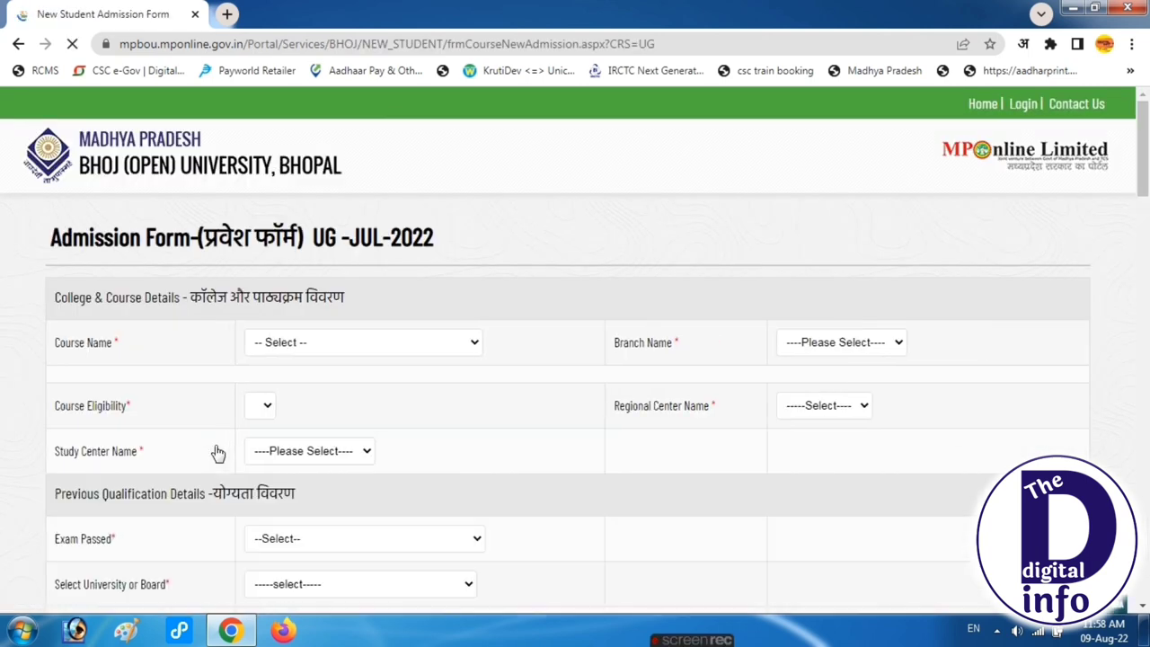
Choose Bachelor Of Arts as the course name and check the branch field
{"action": "mouse_move", "coordinate": [47, 240]}
{"action": "left_mouse_down"}
{"action": "mouse_move", "coordinate": [167, 241]}
{"action": "mouse_move", "coordinate": [441, 281]}
{"action": "mouse_move", "coordinate": [436, 270]}
{"action": "left_mouse_up"}
{"action": "left_click", "coordinate": [436, 270]}
{"action": "scroll", "coordinate": [398, 257], "scroll_direction": "down", "scroll_amount": 2}
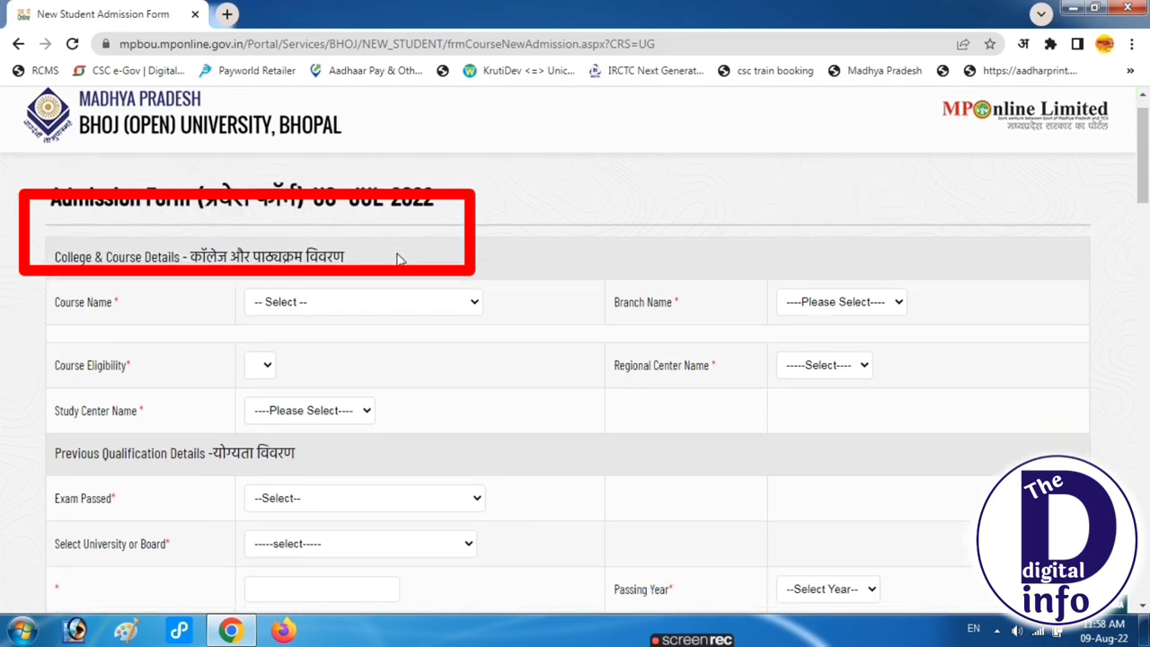
{"action": "left_click_drag", "start_coordinate": [63, 133], "coordinate": [229, 129]}
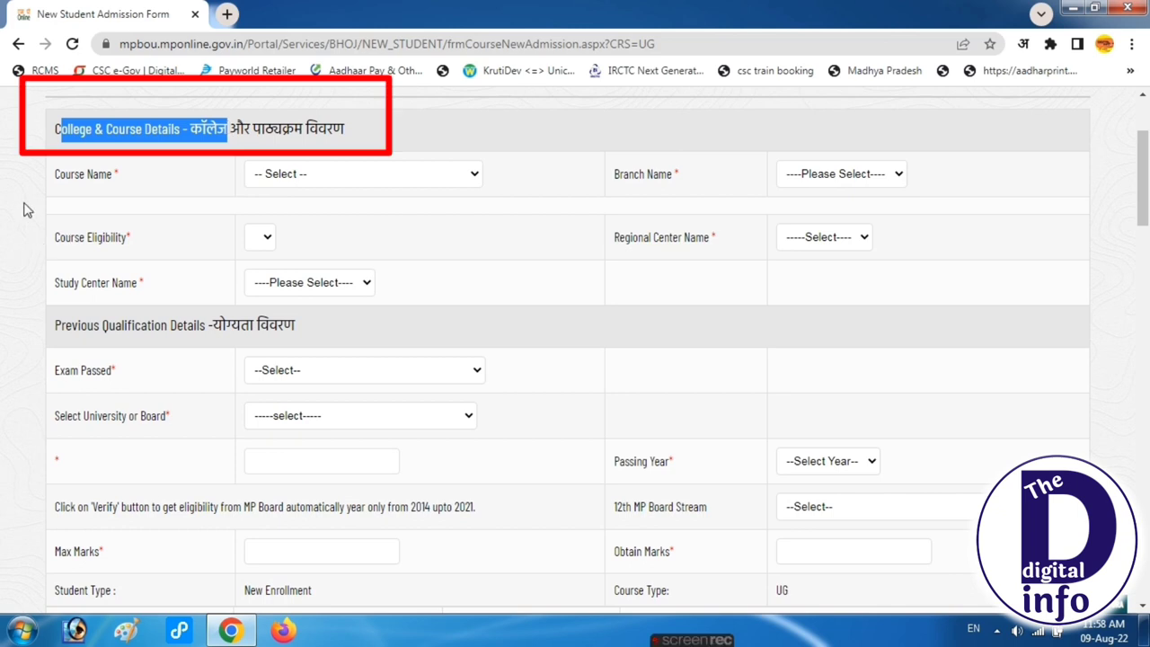
{"action": "left_click_drag", "start_coordinate": [59, 174], "coordinate": [265, 206]}
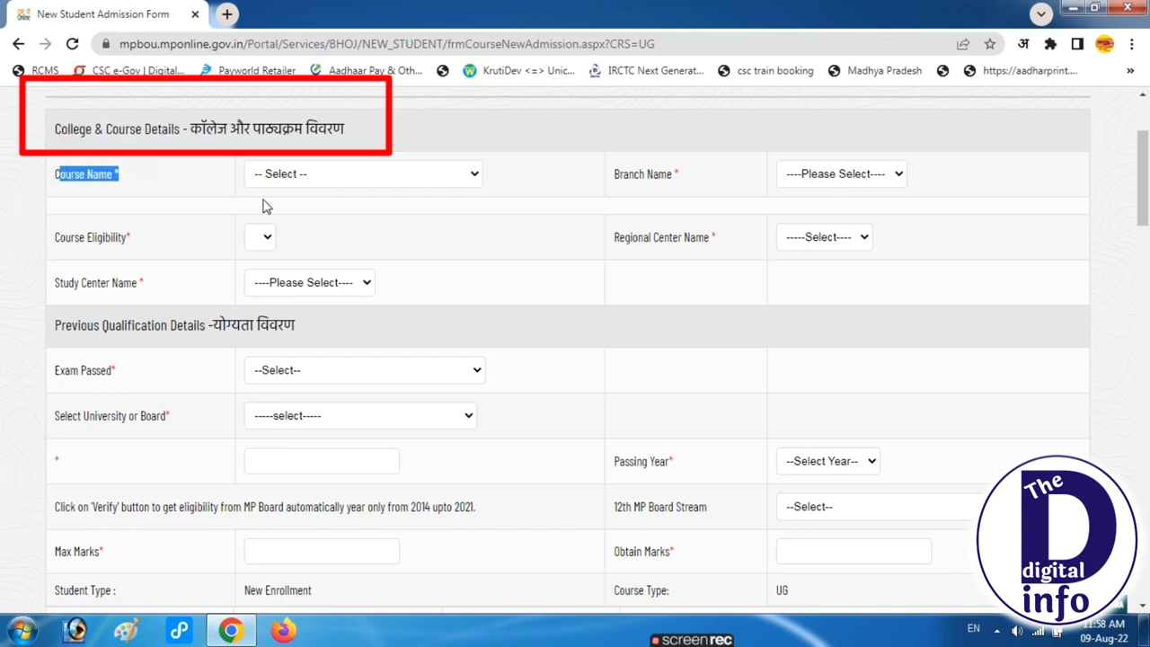
{"action": "left_click", "coordinate": [325, 183]}
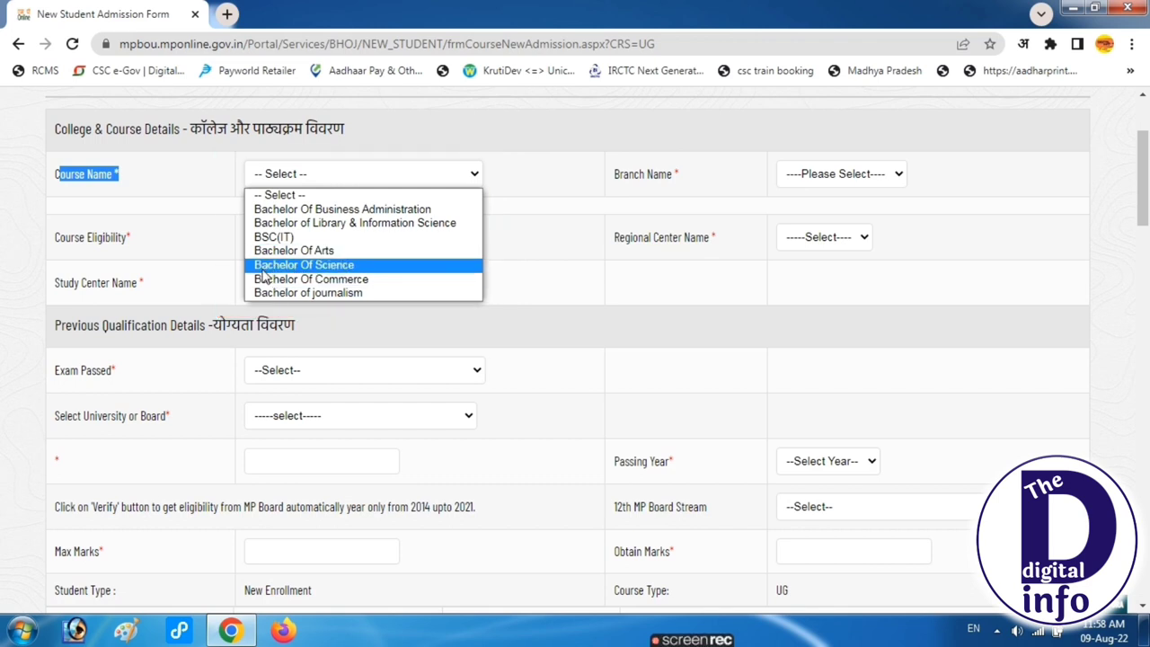
{"action": "left_click", "coordinate": [315, 252]}
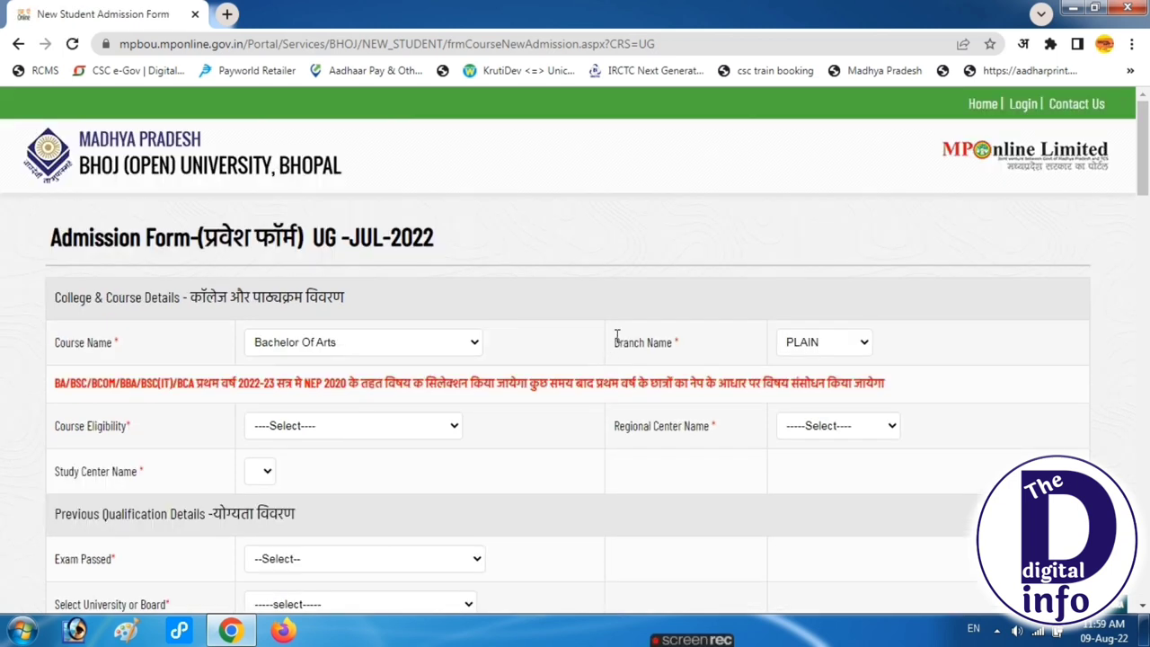
{"action": "left_click_drag", "start_coordinate": [614, 339], "coordinate": [789, 344]}
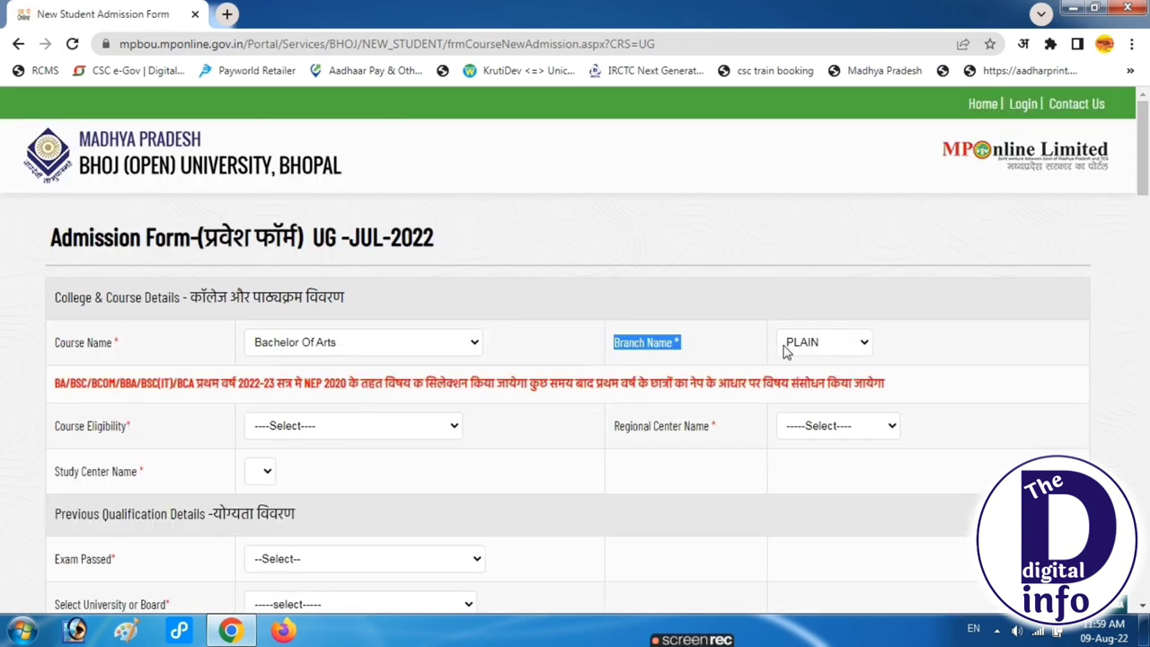
{"action": "left_click", "coordinate": [787, 348]}
{"action": "left_click", "coordinate": [786, 346]}
Set the course name to Bachelor Of Science and the branch name to Bio Group
{"action": "left_click", "coordinate": [315, 350]}
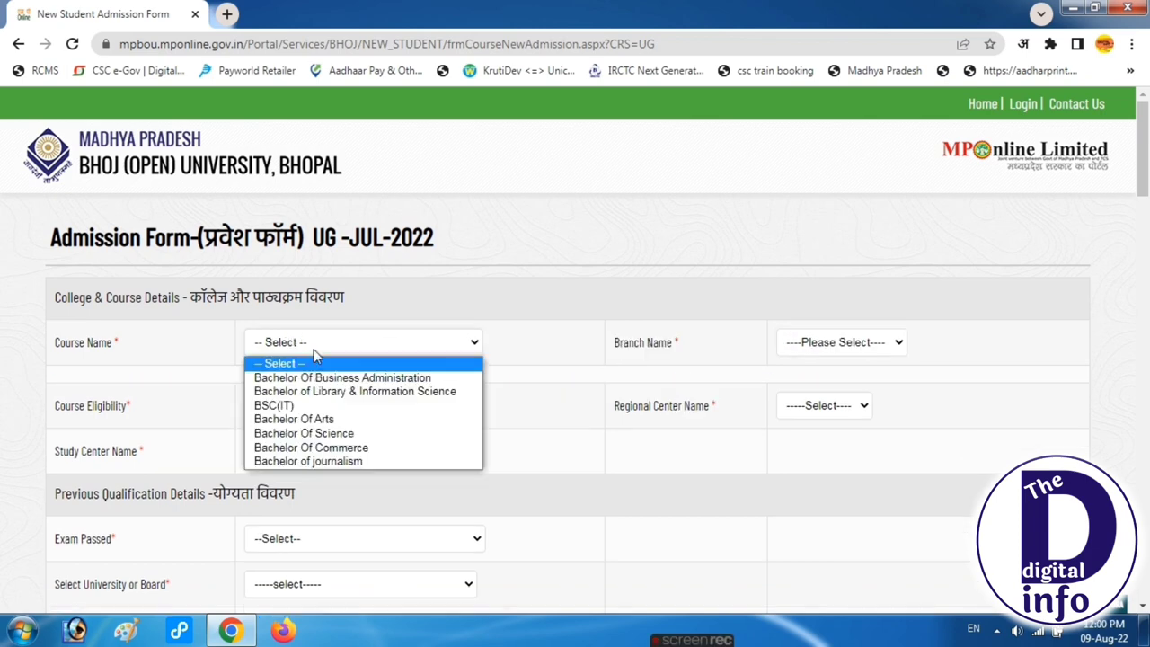
{"action": "left_click", "coordinate": [310, 437]}
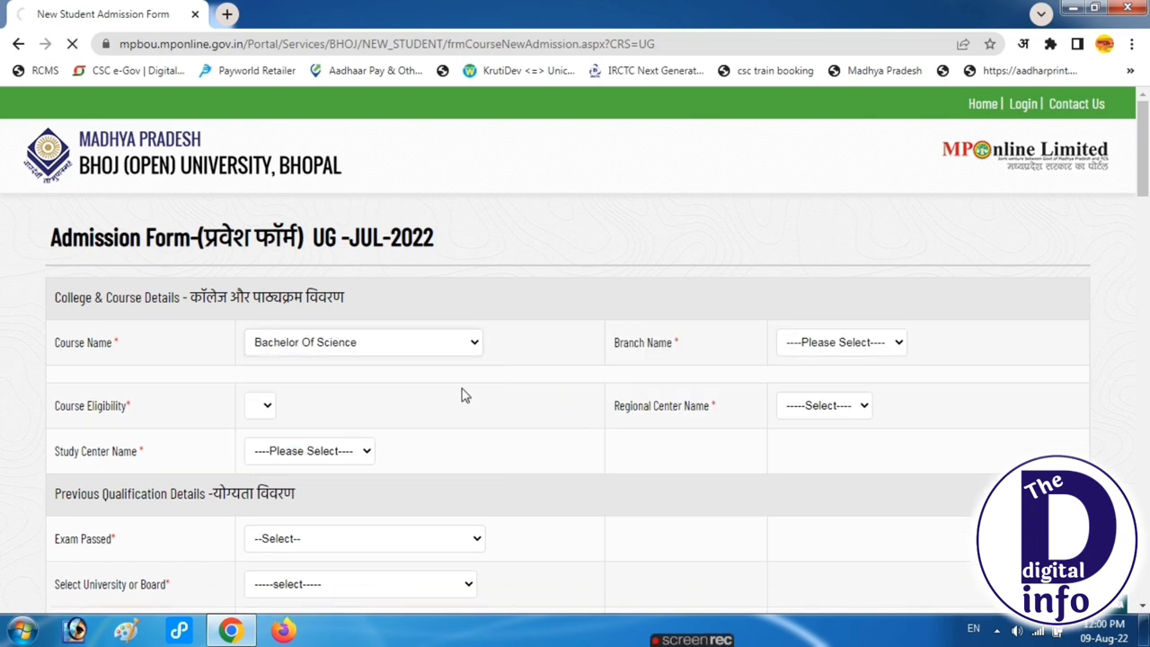
{"action": "left_click_drag", "start_coordinate": [614, 342], "coordinate": [672, 343]}
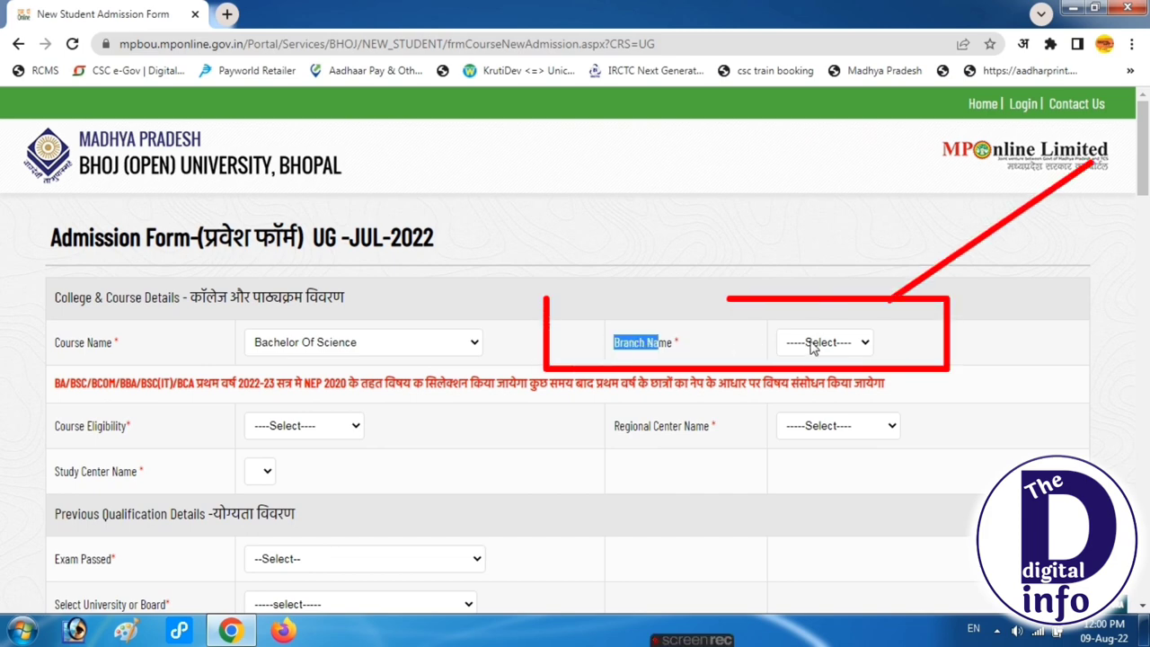
{"action": "left_click", "coordinate": [825, 342]}
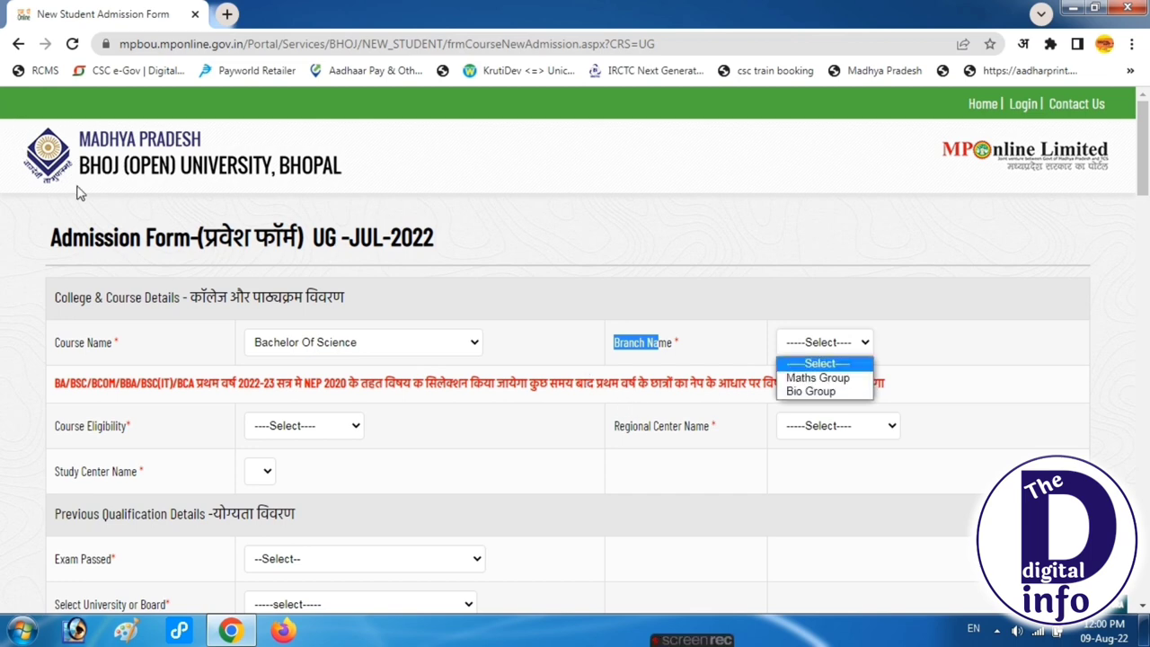
{"action": "left_click", "coordinate": [806, 395]}
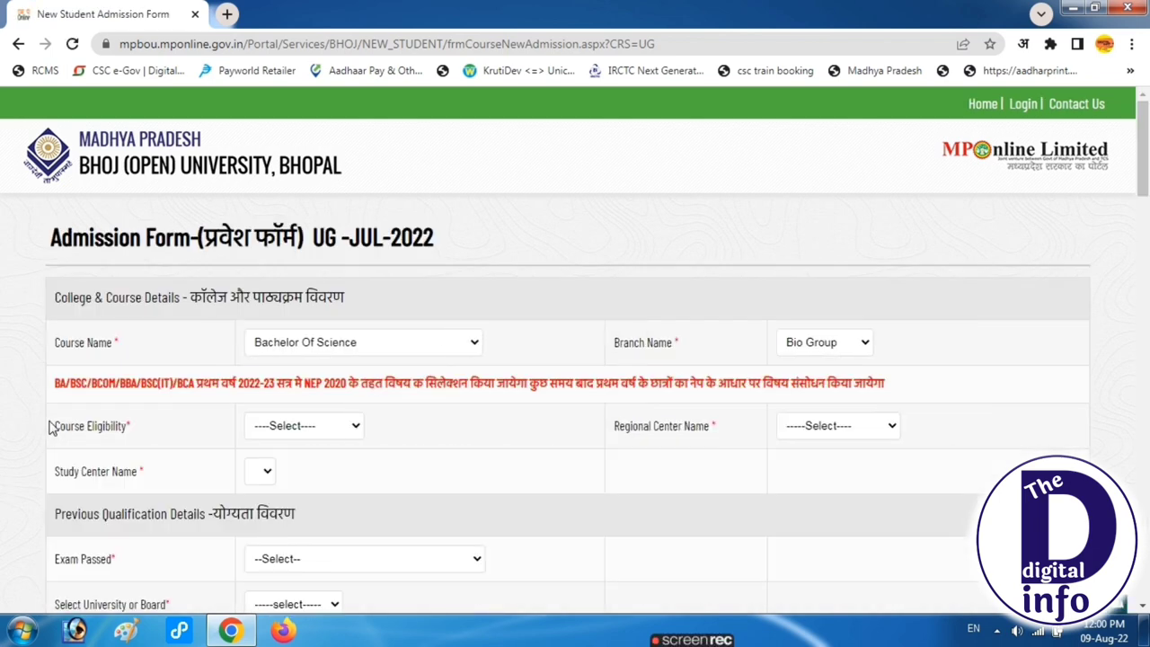
Set the course eligibility to 10+2 with Biology, after checking the available branch options
{"action": "scroll", "coordinate": [93, 429], "scroll_direction": "down", "scroll_amount": 3}
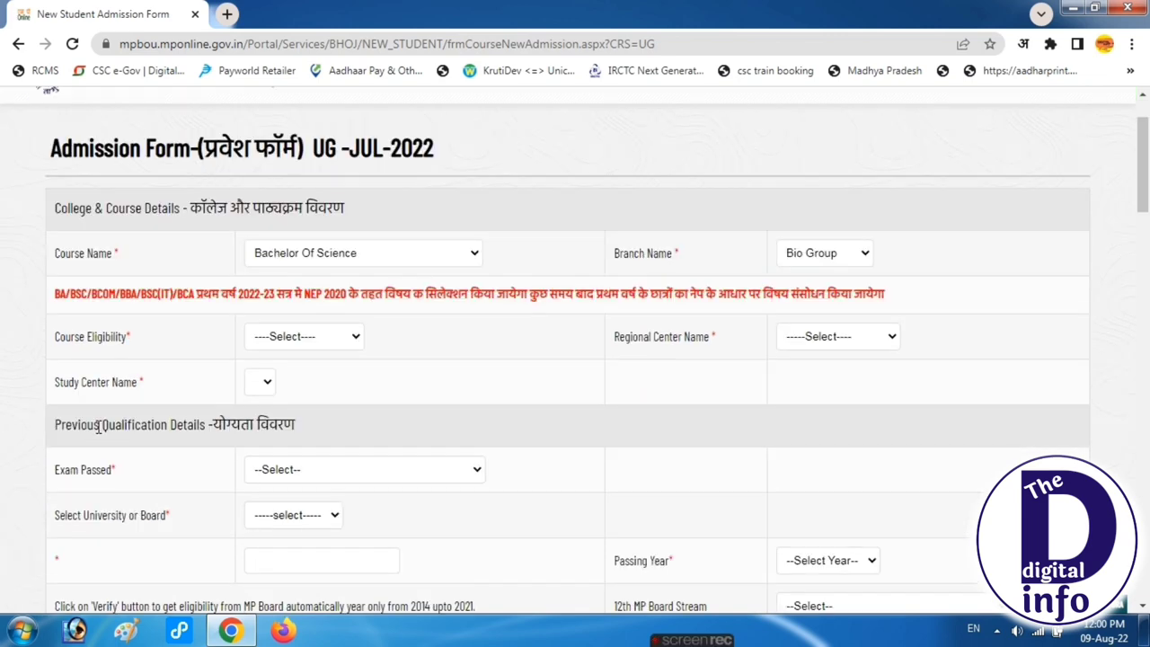
{"action": "left_click_drag", "start_coordinate": [65, 175], "coordinate": [114, 174]}
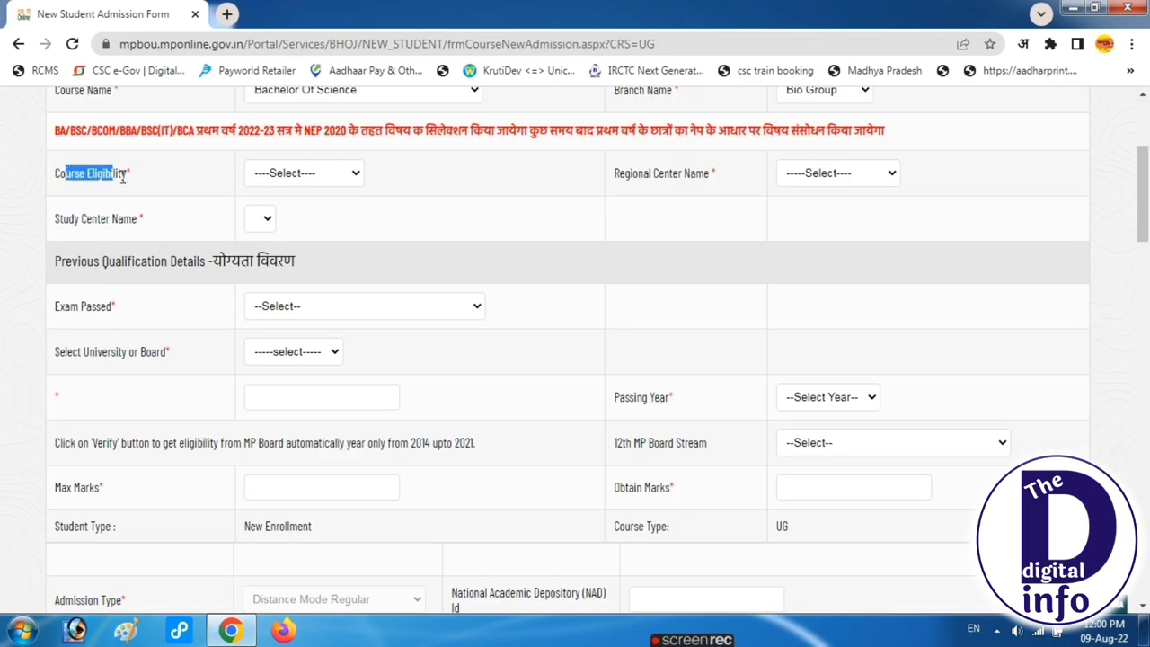
{"action": "left_click", "coordinate": [267, 176]}
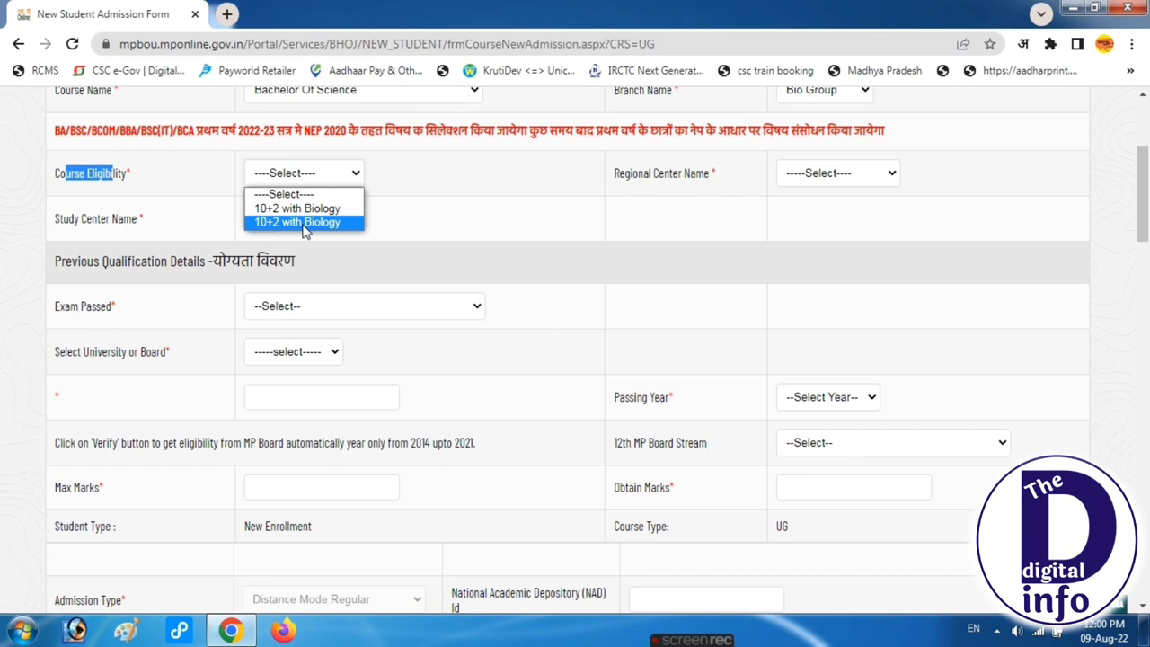
{"action": "scroll", "coordinate": [305, 230], "scroll_direction": "up", "scroll_amount": 1}
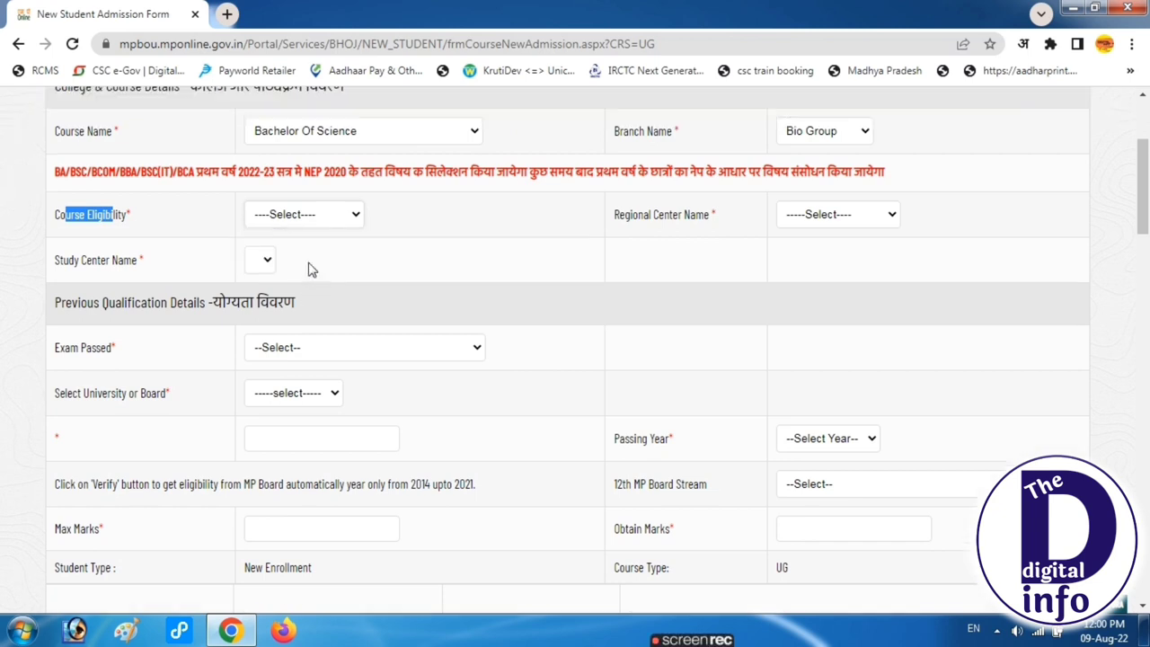
{"action": "left_click", "coordinate": [828, 176]}
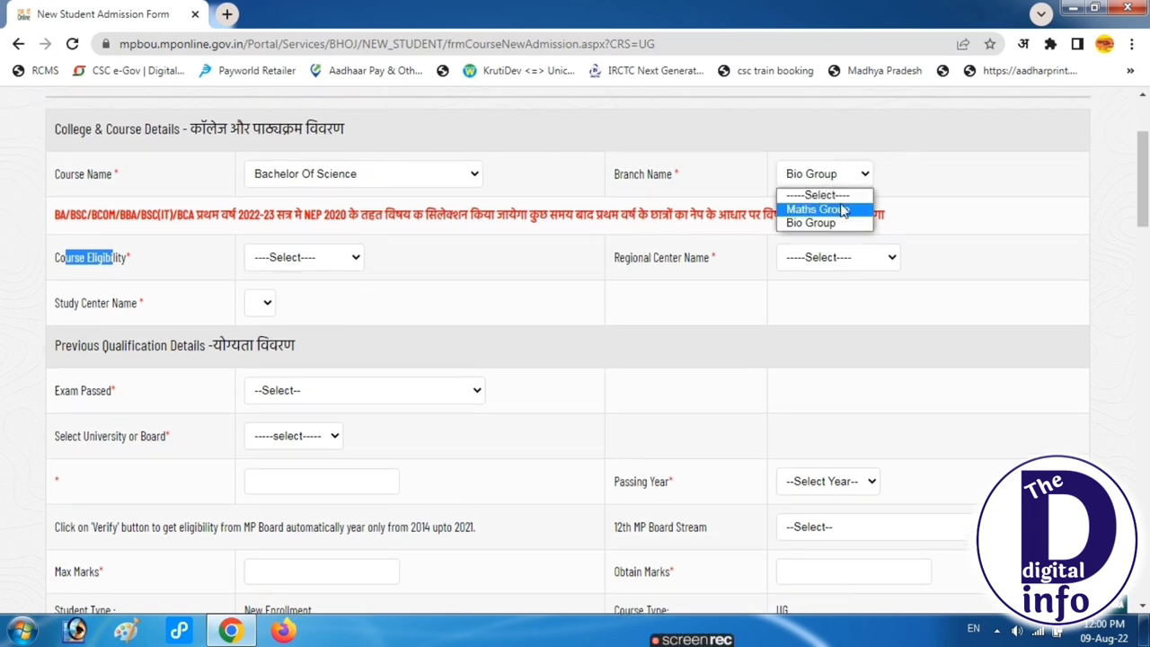
{"action": "left_click", "coordinate": [351, 256]}
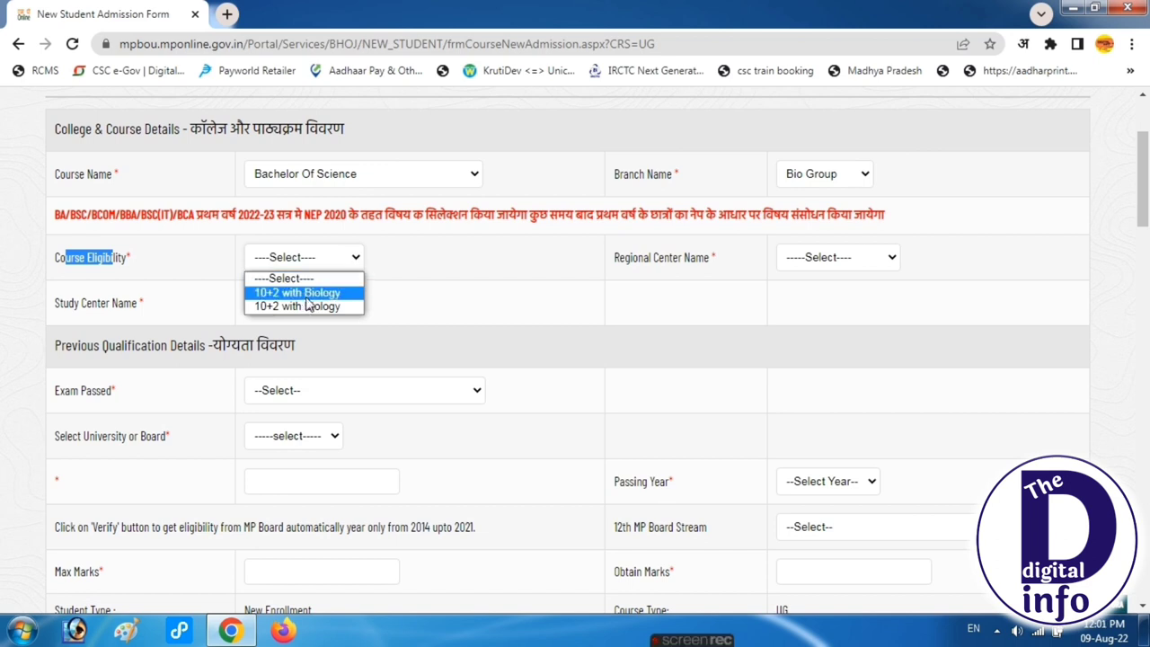
{"action": "left_click", "coordinate": [307, 302]}
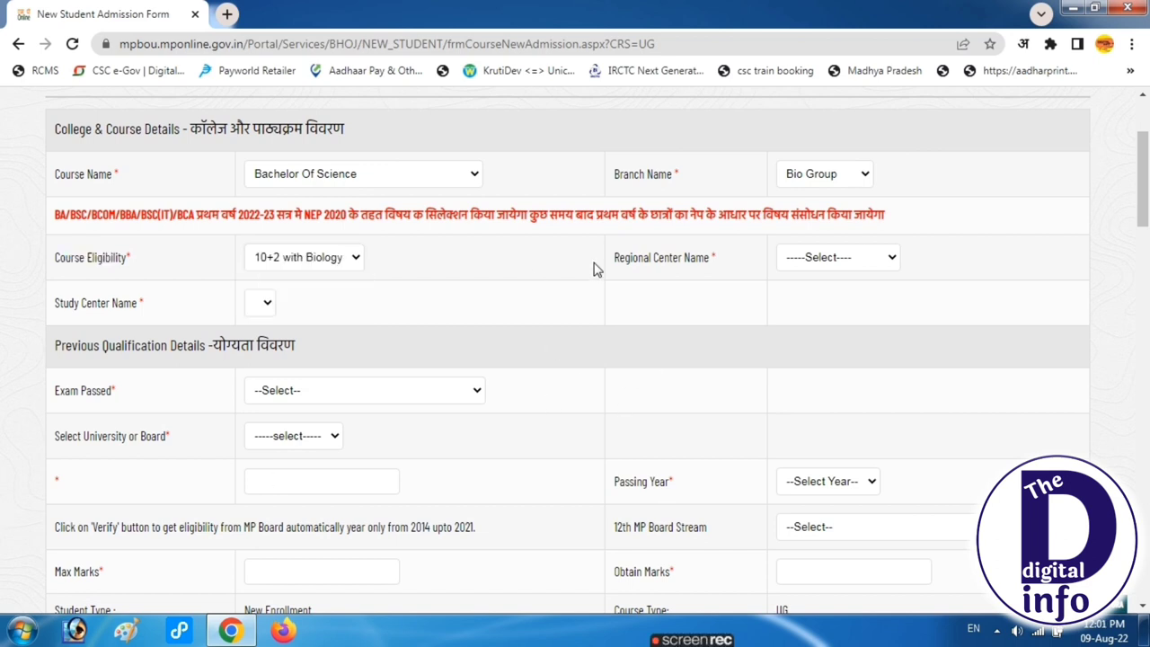
Choose 10 - Satna as the regional center name in the college and course details
{"action": "left_click_drag", "start_coordinate": [616, 260], "coordinate": [711, 259]}
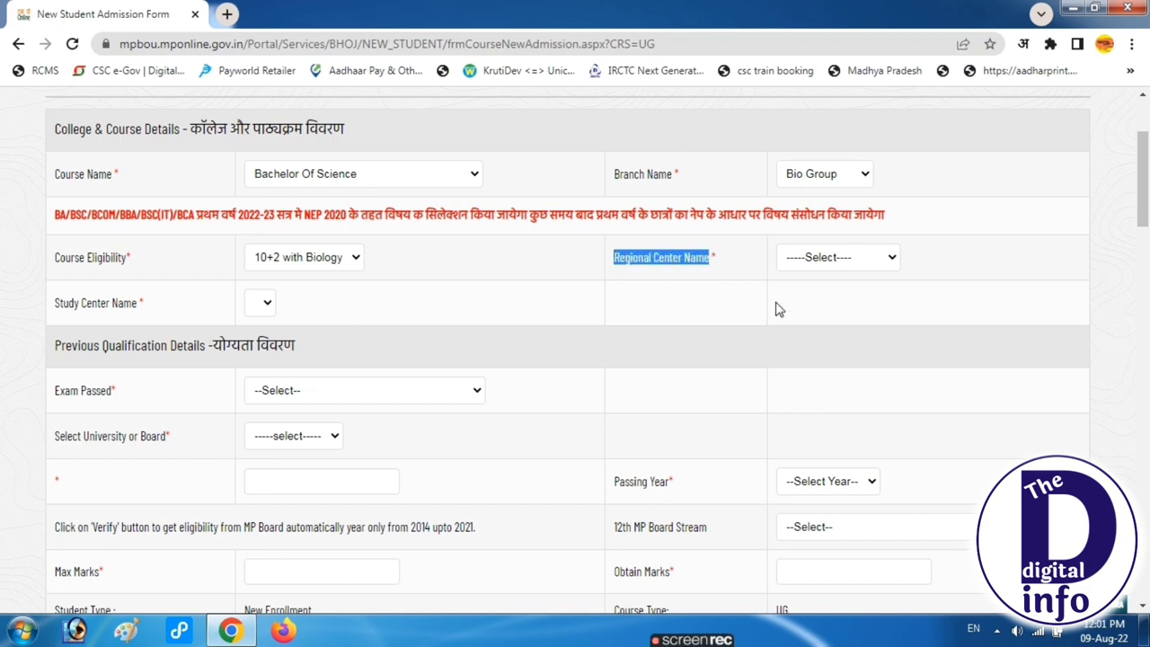
{"action": "left_click", "coordinate": [838, 259]}
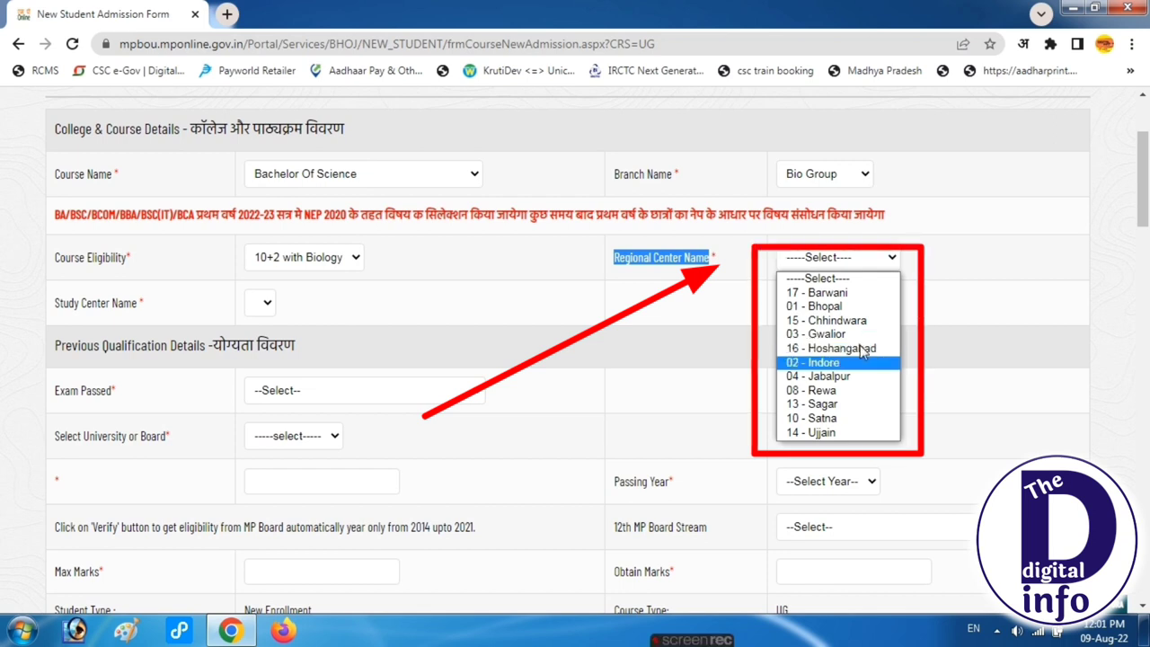
{"action": "left_click", "coordinate": [834, 418]}
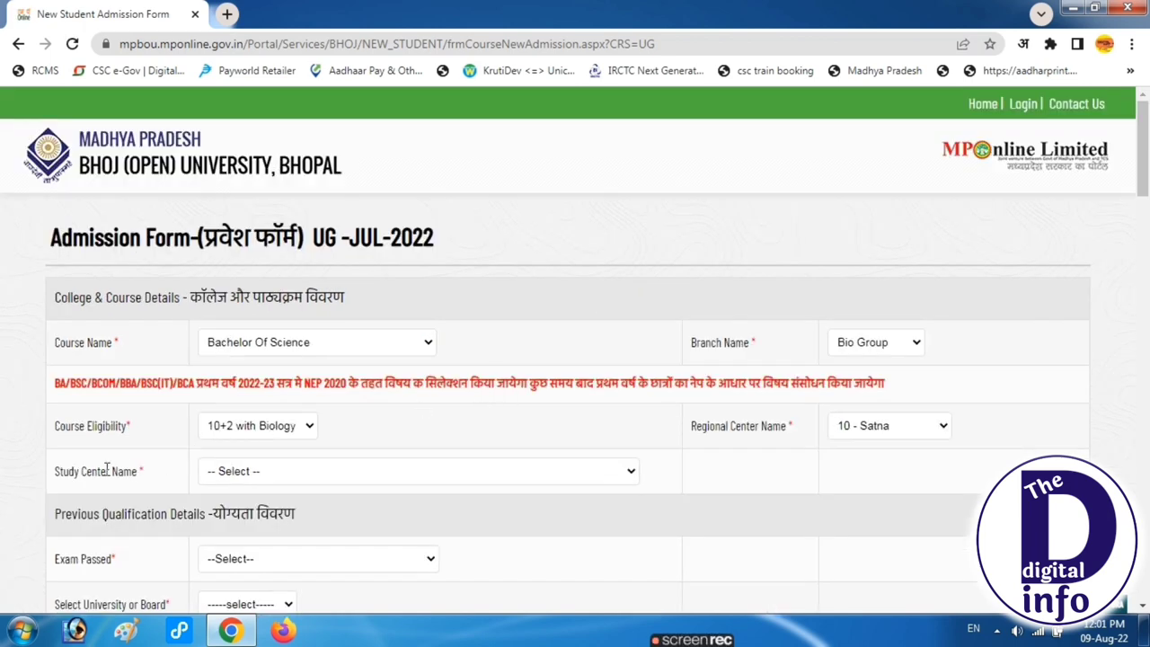
Browse the study centers and choose 05 - GOVERNMENT COLLEGE PAVAI, PANNA as the study center name
{"action": "left_click_drag", "start_coordinate": [82, 471], "coordinate": [160, 486]}
{"action": "left_click", "coordinate": [247, 476]}
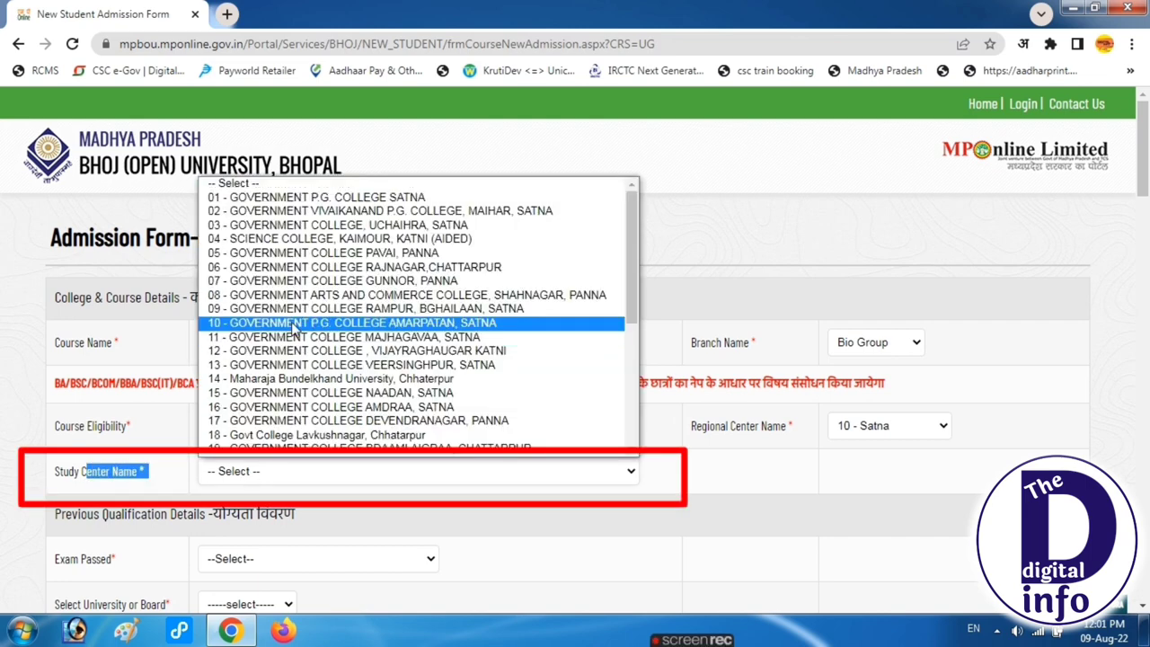
{"action": "scroll", "coordinate": [301, 346], "scroll_direction": "down", "scroll_amount": 3}
{"action": "scroll", "coordinate": [301, 346], "scroll_direction": "up", "scroll_amount": 6}
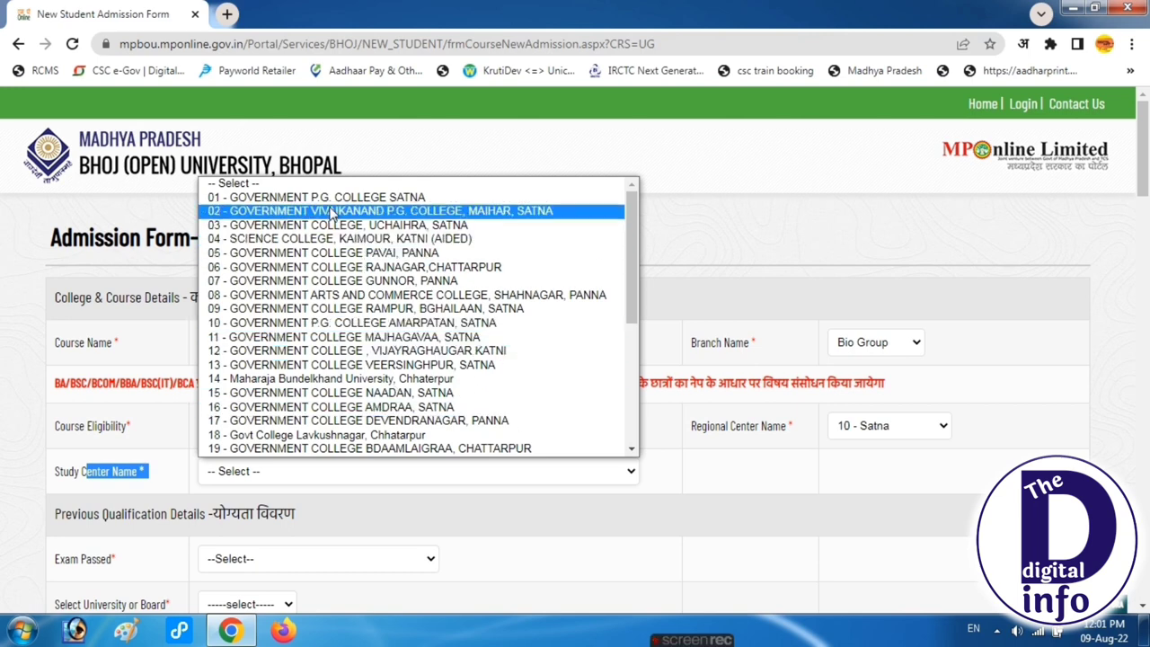
{"action": "left_click", "coordinate": [382, 254]}
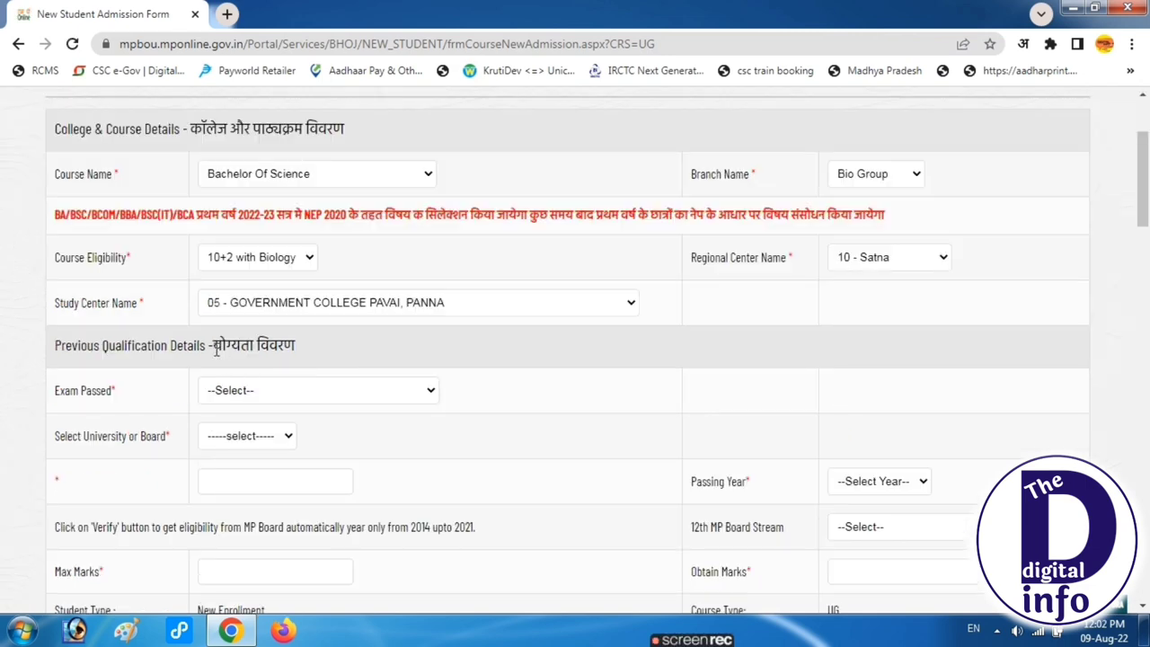
Set the exam passed to 12th Class in the previous qualification details
{"action": "left_click_drag", "start_coordinate": [62, 346], "coordinate": [282, 356]}
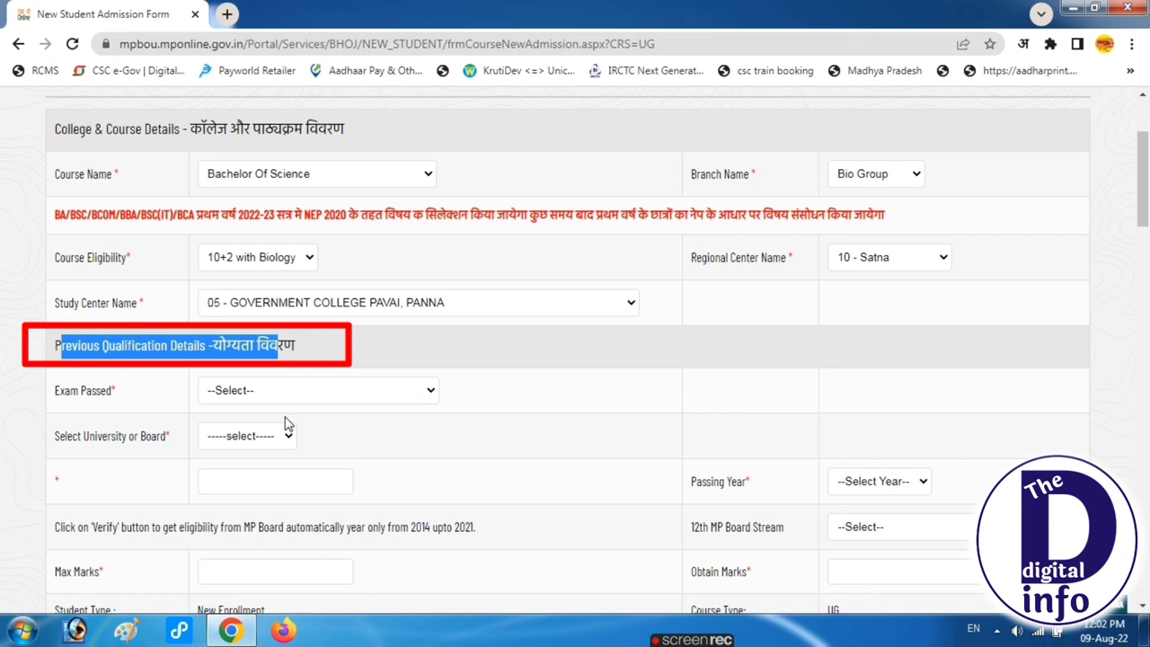
{"action": "left_click_drag", "start_coordinate": [65, 395], "coordinate": [112, 395]}
{"action": "left_click", "coordinate": [292, 393]}
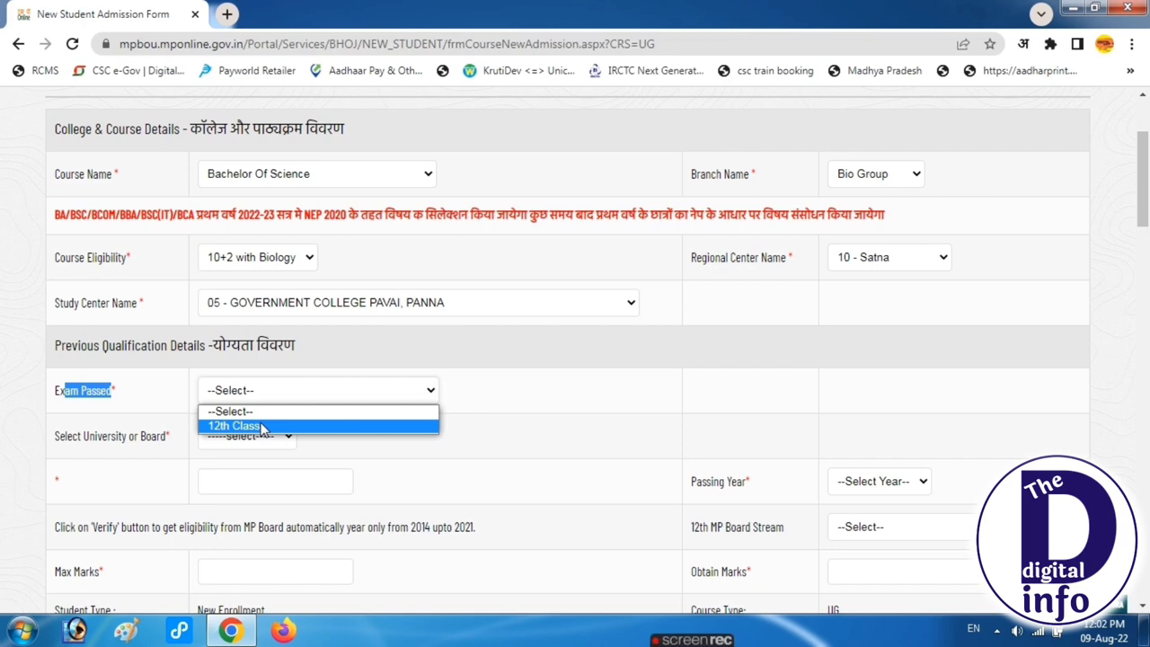
{"action": "left_click", "coordinate": [263, 427]}
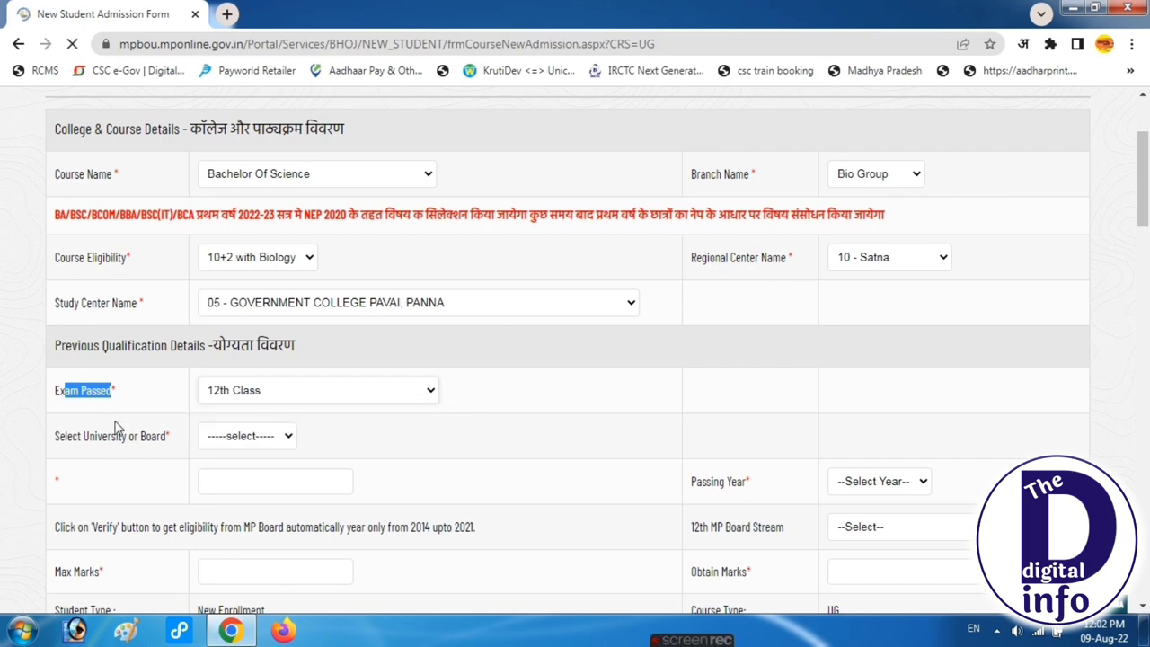
Choose MP Board as the university or board for the previous qualification
{"action": "scroll", "coordinate": [131, 454], "scroll_direction": "down", "scroll_amount": 3}
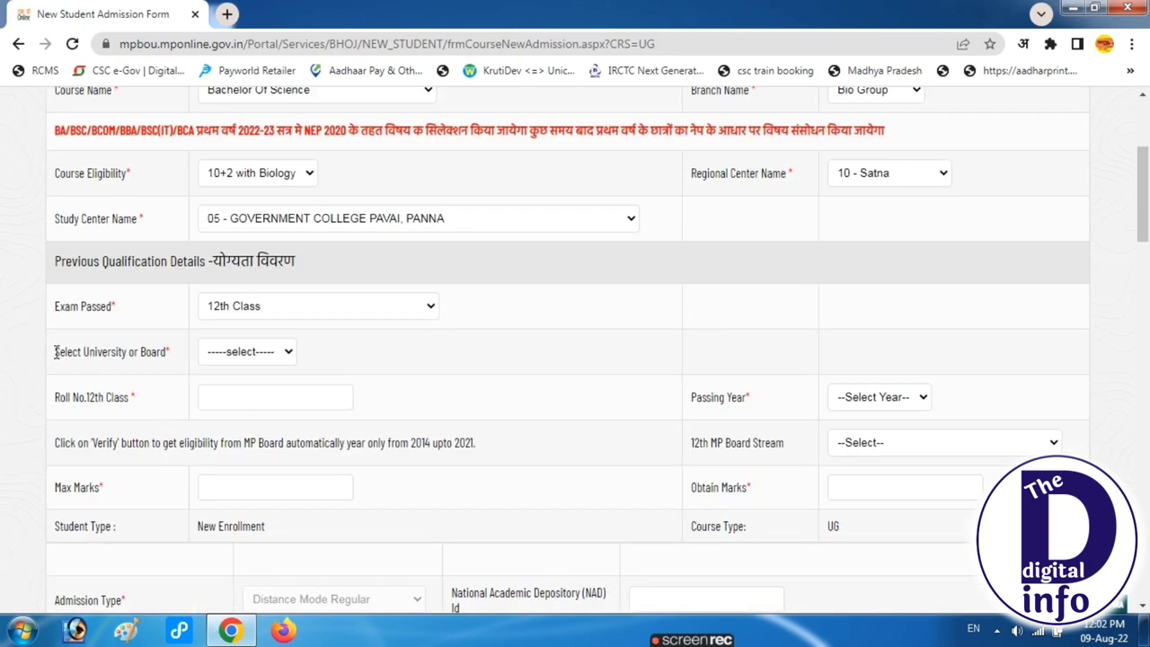
{"action": "left_click_drag", "start_coordinate": [56, 352], "coordinate": [166, 357]}
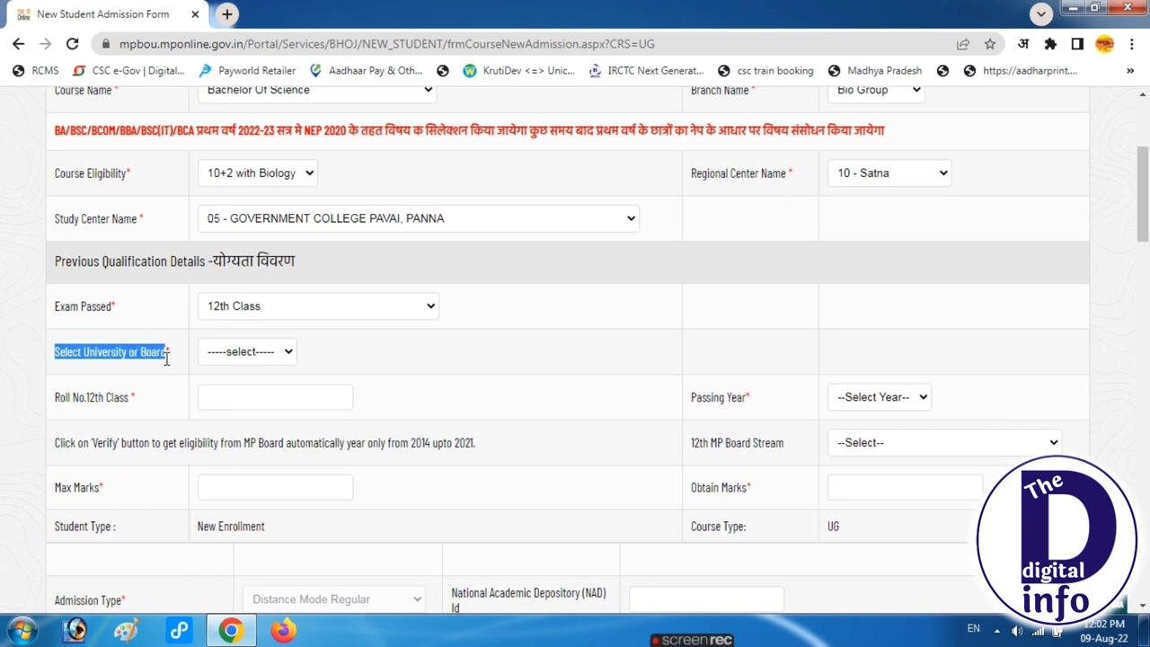
{"action": "left_click", "coordinate": [259, 357]}
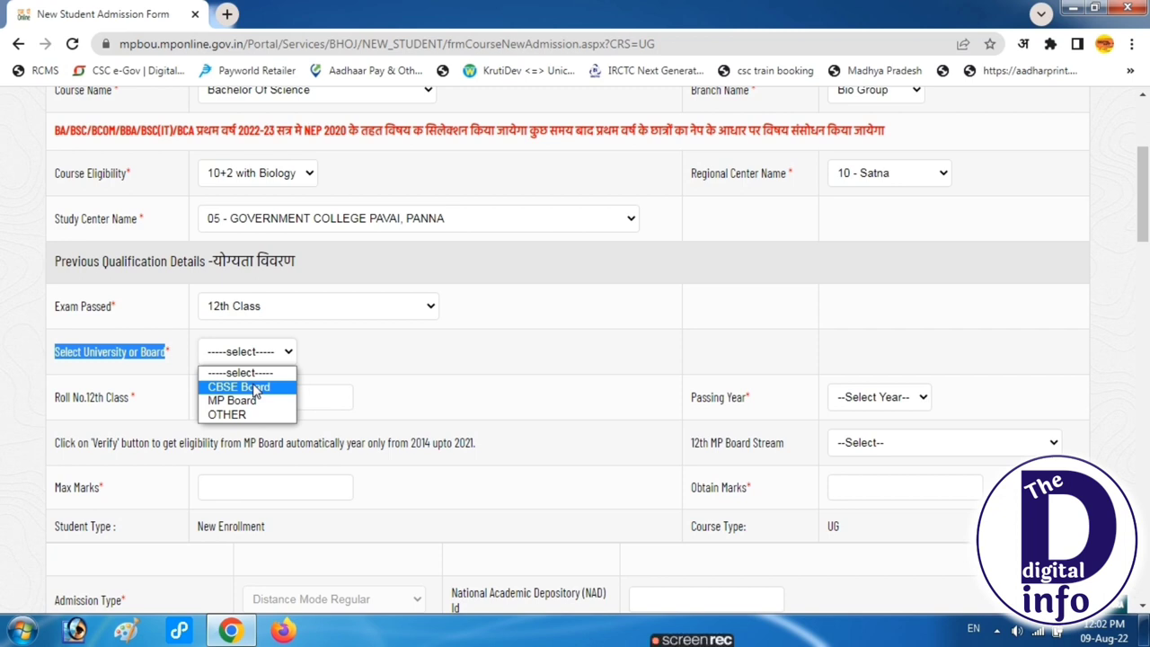
{"action": "left_click", "coordinate": [250, 401]}
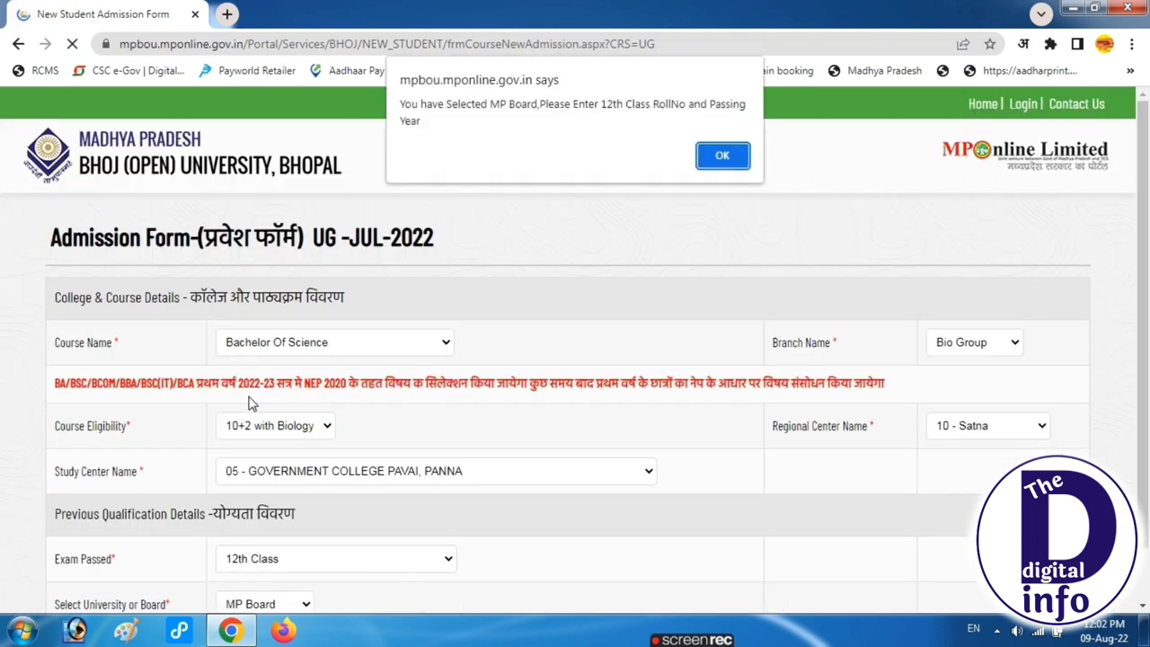
Acknowledge the MP Board alert and examine the 12th Class roll number field and the passing year options
{"action": "left_click", "coordinate": [724, 156]}
{"action": "scroll", "coordinate": [517, 342], "scroll_direction": "down", "scroll_amount": 3}
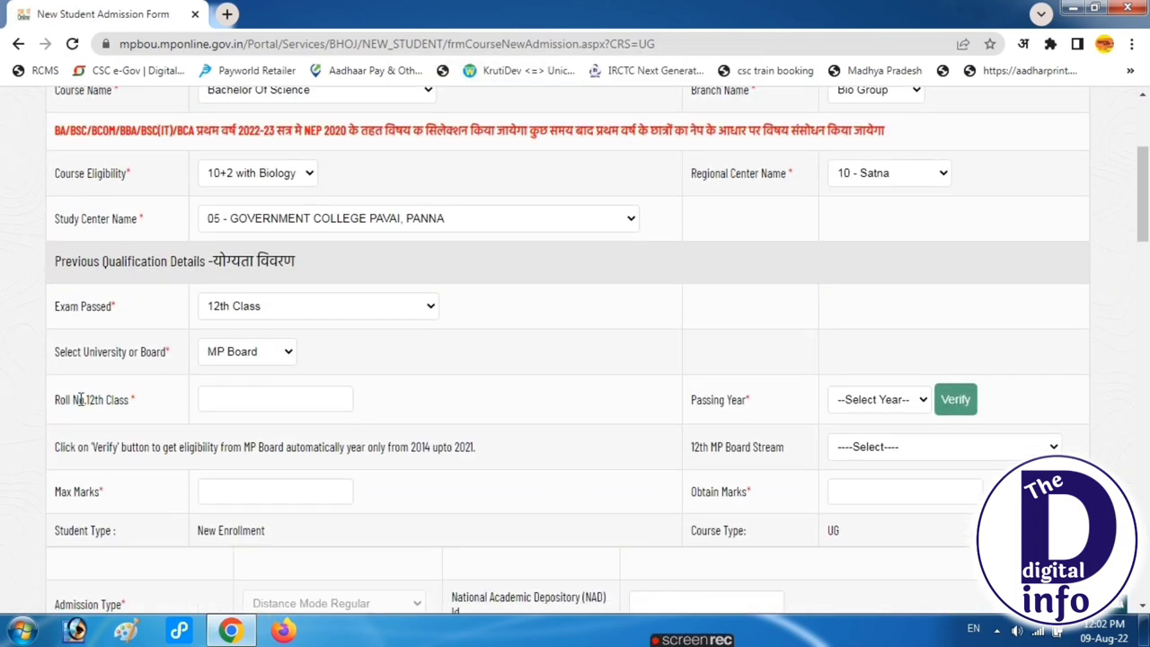
{"action": "left_click_drag", "start_coordinate": [72, 399], "coordinate": [251, 396]}
{"action": "left_click", "coordinate": [251, 396]}
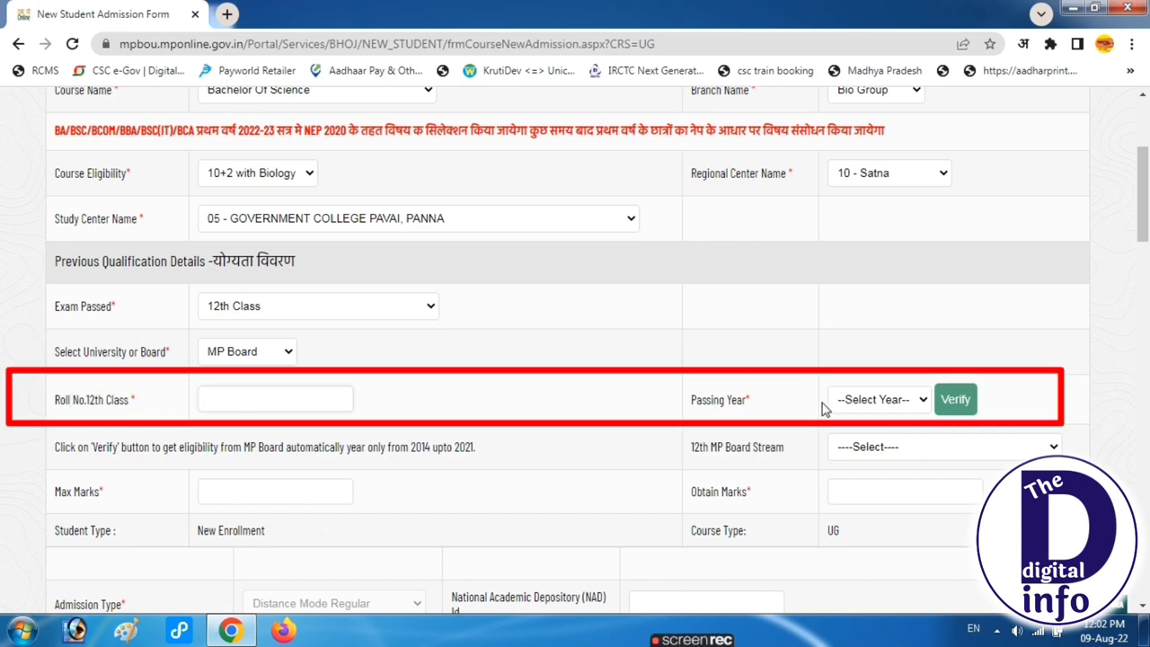
{"action": "left_click_drag", "start_coordinate": [694, 400], "coordinate": [755, 403]}
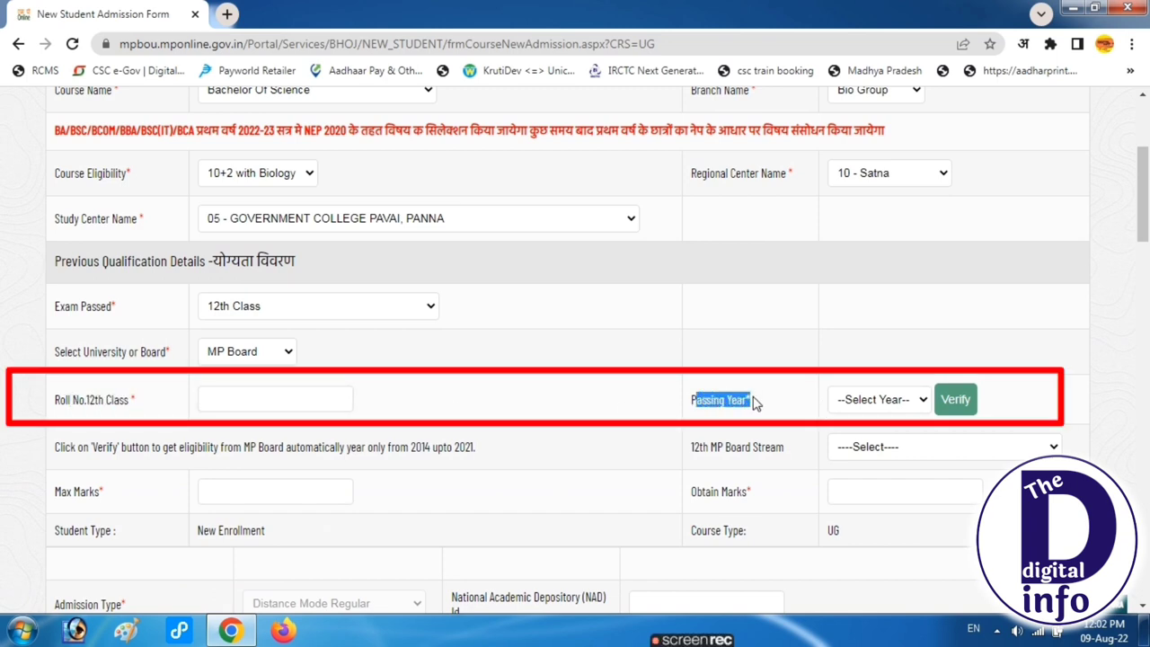
{"action": "left_click", "coordinate": [858, 401]}
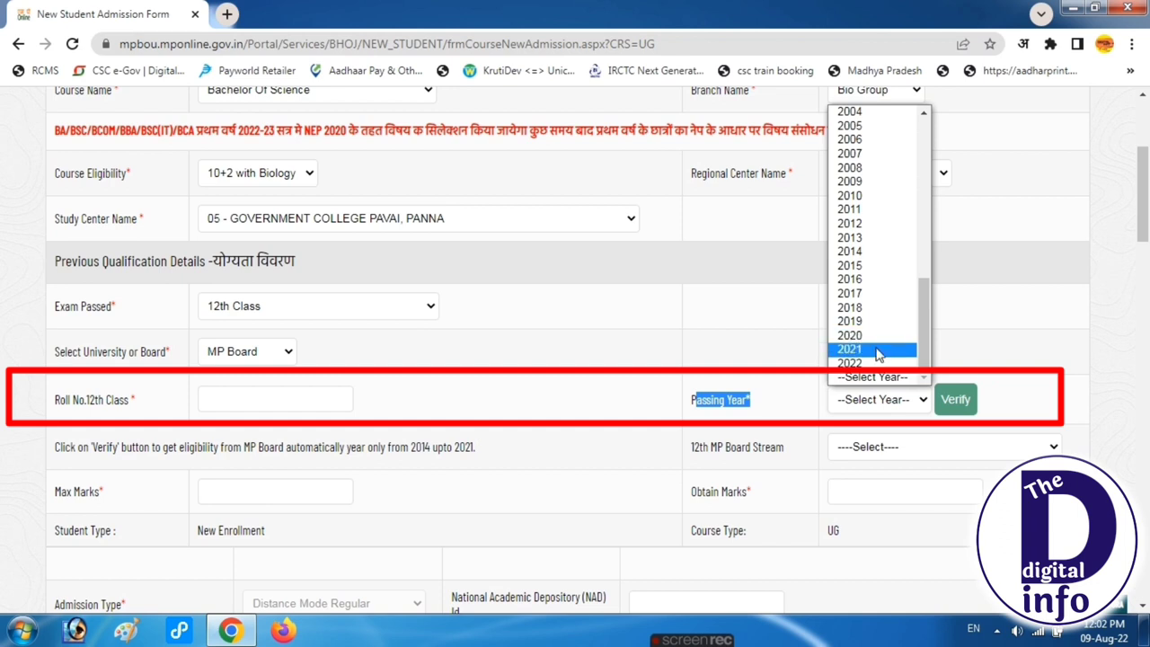
{"action": "scroll", "coordinate": [876, 353], "scroll_direction": "up", "scroll_amount": 5}
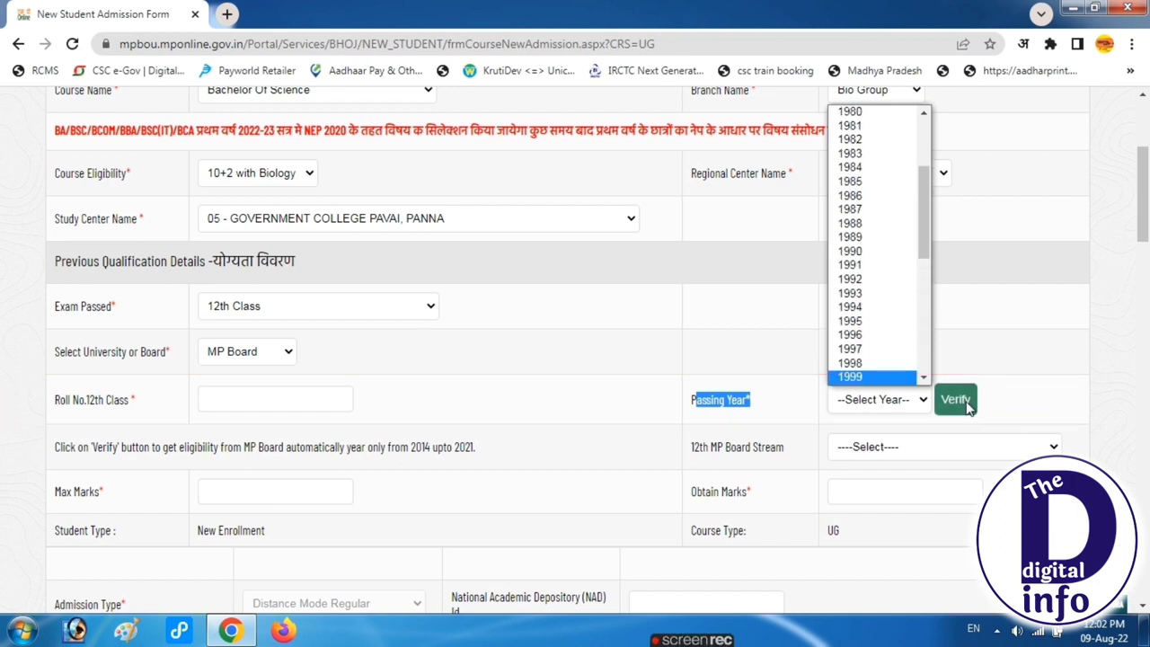
{"action": "left_click", "coordinate": [1068, 394]}
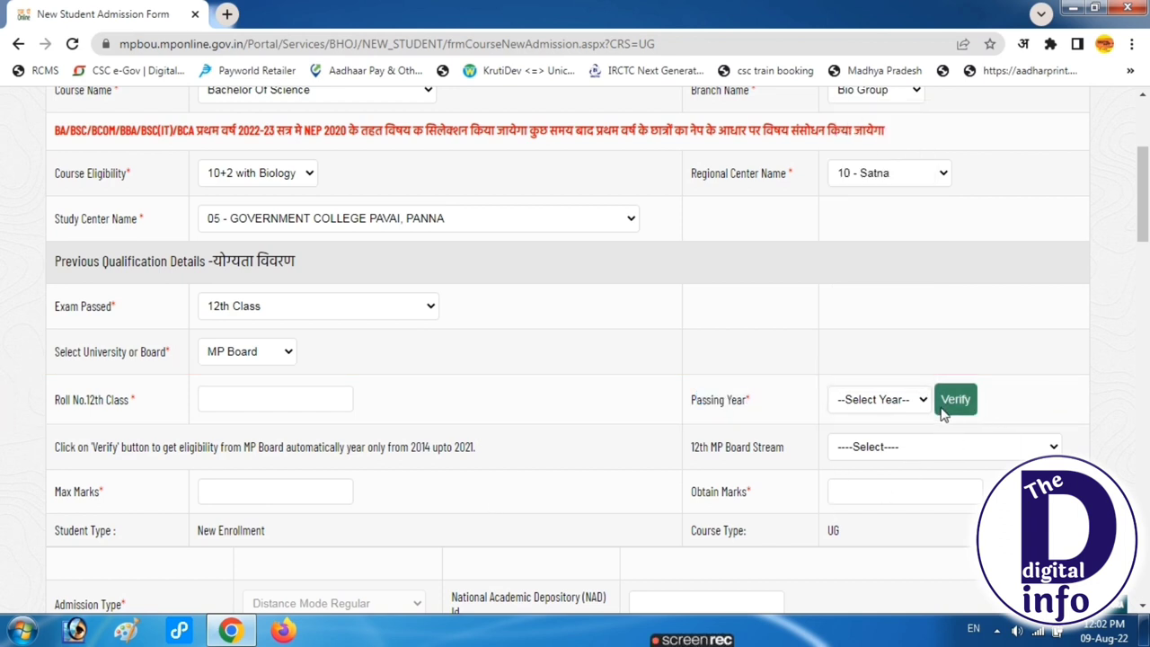
Review the eligibility verification note and the max marks and obtained marks fields in the previous qualification details
{"action": "scroll", "coordinate": [309, 521], "scroll_direction": "down", "scroll_amount": 2}
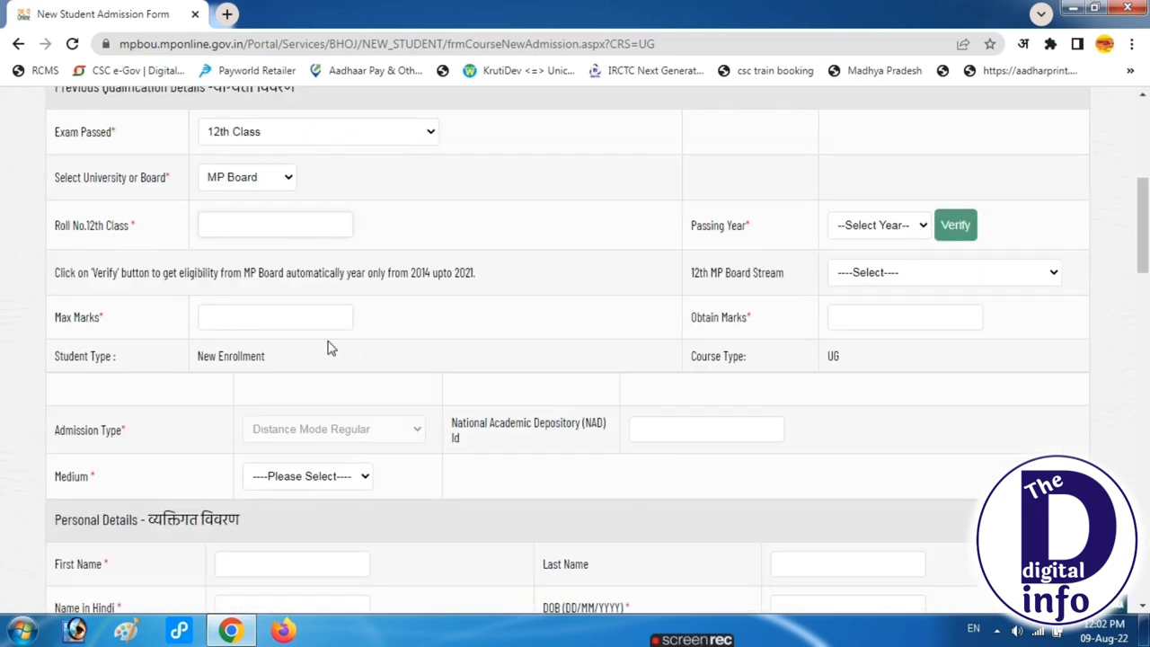
{"action": "left_click_drag", "start_coordinate": [77, 274], "coordinate": [306, 275]}
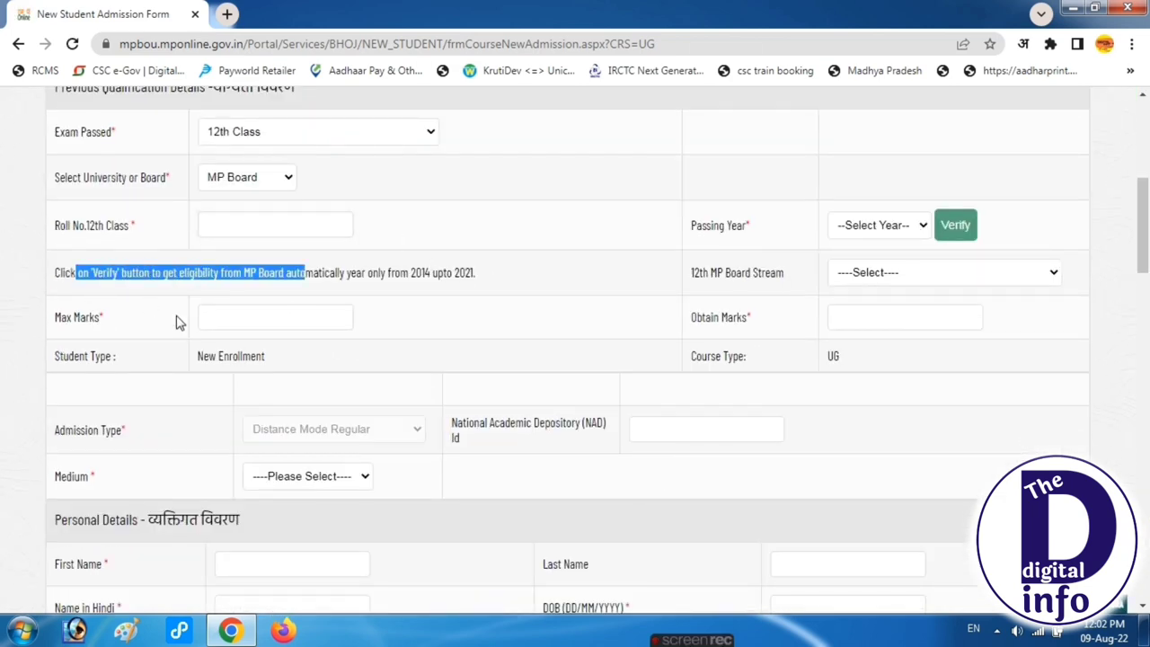
{"action": "left_click_drag", "start_coordinate": [61, 317], "coordinate": [118, 318]}
{"action": "left_click", "coordinate": [262, 322]}
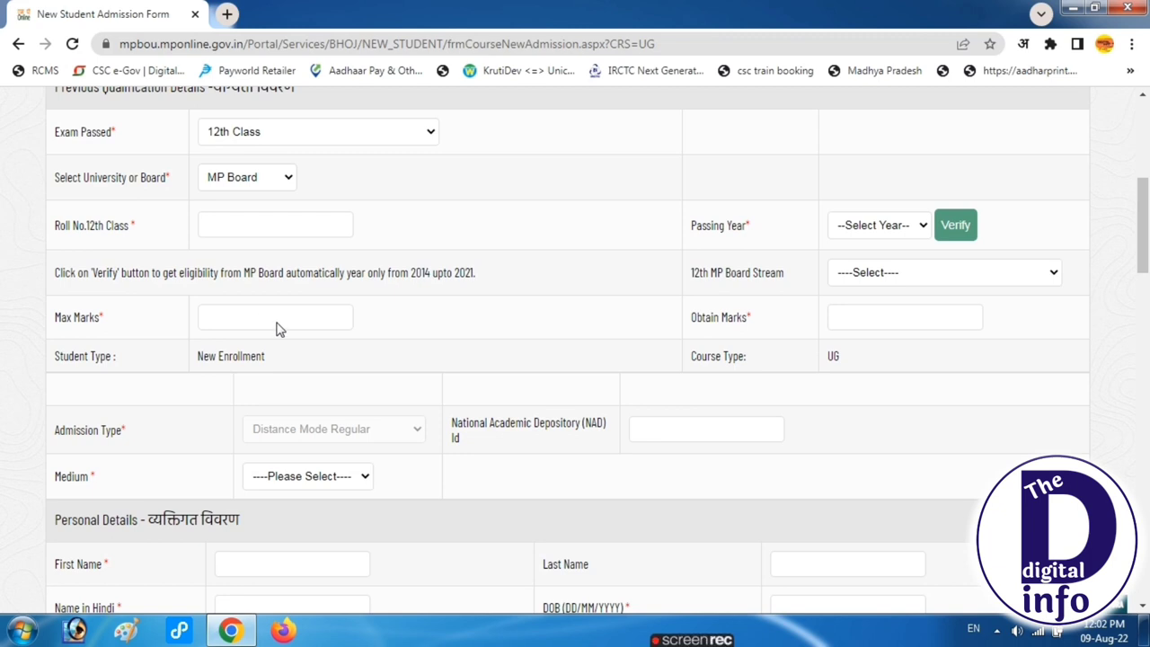
{"action": "left_click_drag", "start_coordinate": [692, 314], "coordinate": [744, 316]}
{"action": "scroll", "coordinate": [190, 423], "scroll_direction": "down", "scroll_amount": 1}
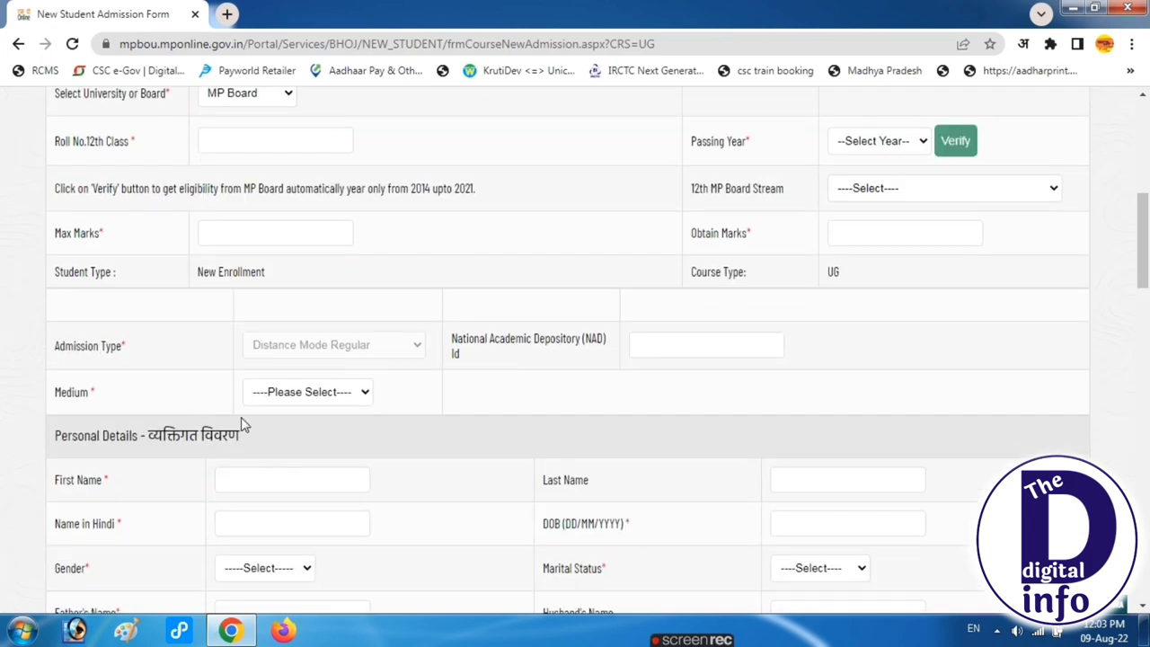
Review the student type, course type, admission type and National Academic Depository (NAD) Id fields
{"action": "left_click_drag", "start_coordinate": [85, 268], "coordinate": [849, 274]}
{"action": "left_click", "coordinate": [780, 277]}
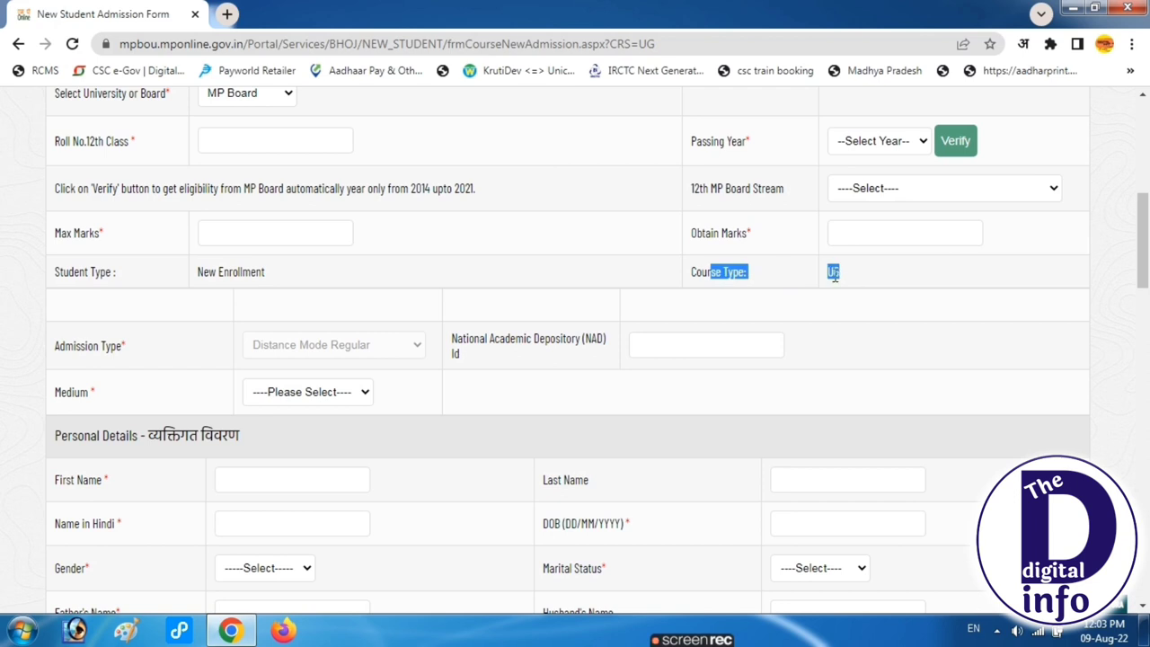
{"action": "left_click_drag", "start_coordinate": [56, 346], "coordinate": [99, 347]}
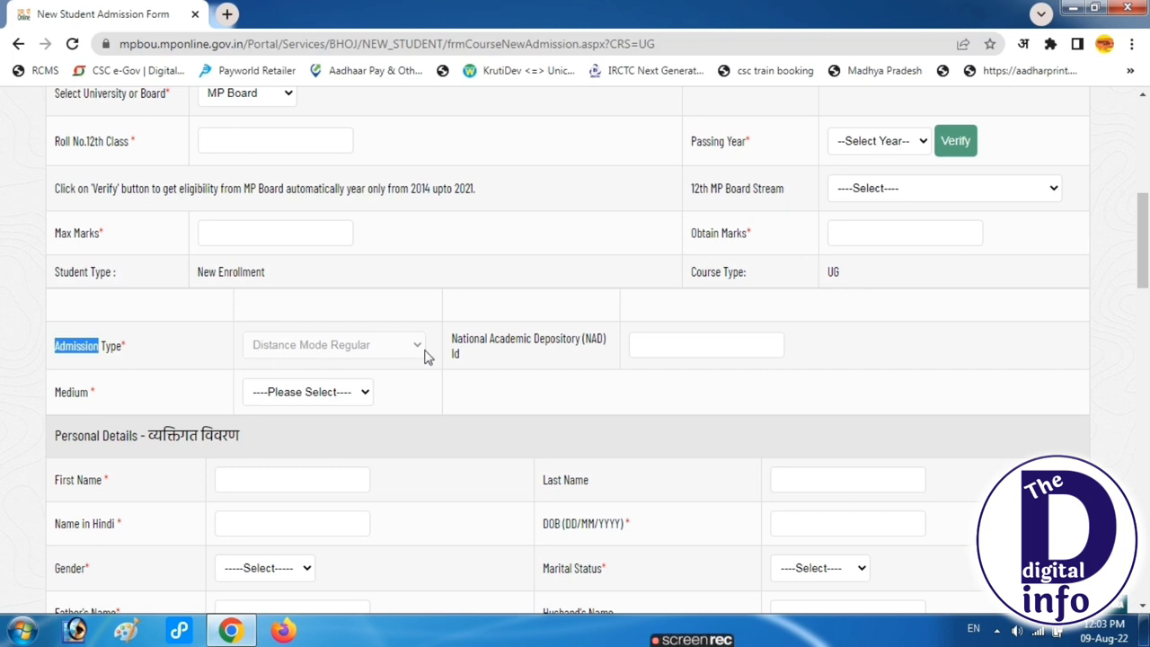
{"action": "left_click_drag", "start_coordinate": [456, 340], "coordinate": [635, 354]}
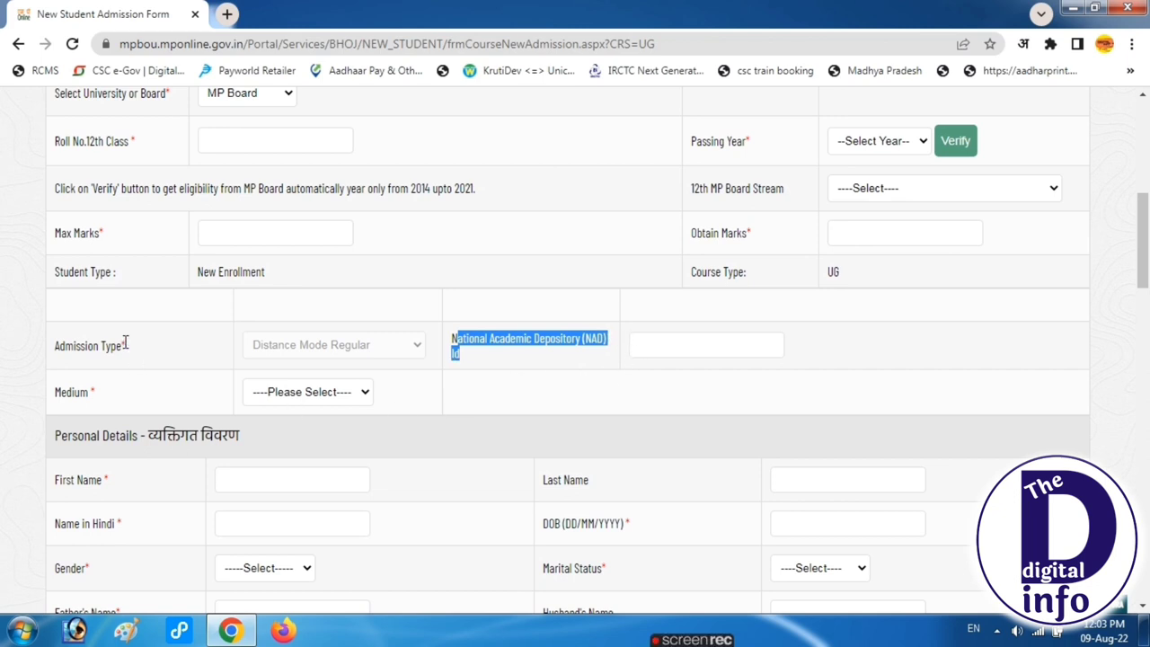
{"action": "left_click_drag", "start_coordinate": [123, 343], "coordinate": [126, 344]}
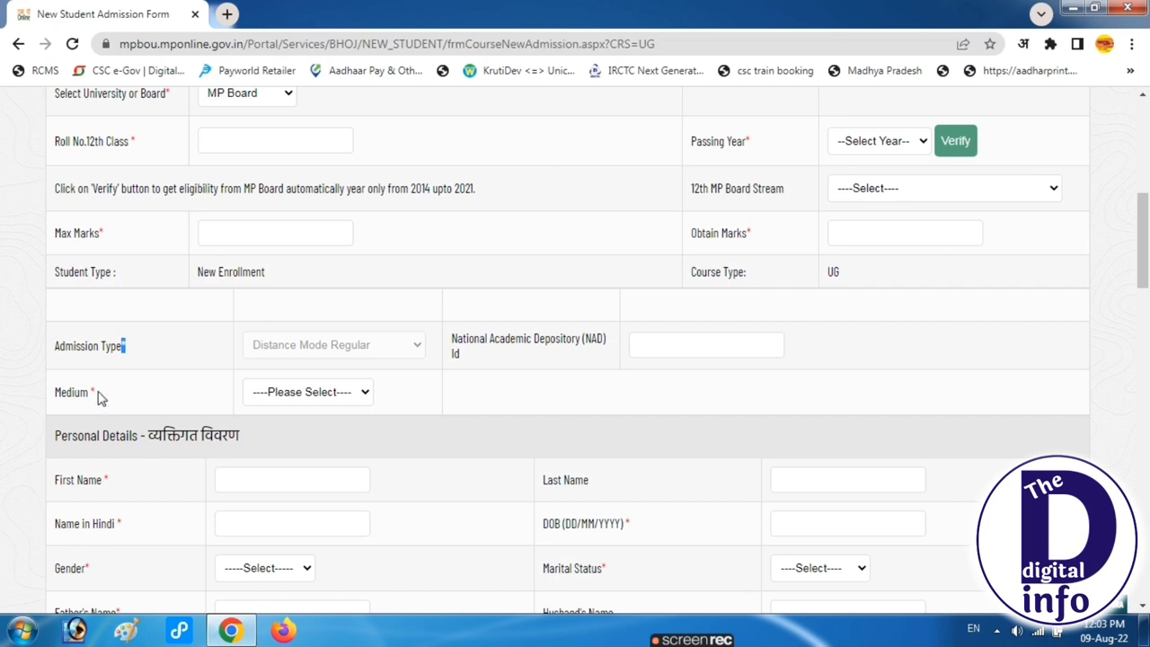
{"action": "left_click_drag", "start_coordinate": [99, 395], "coordinate": [87, 393]}
{"action": "left_click_drag", "start_coordinate": [452, 338], "coordinate": [483, 365]}
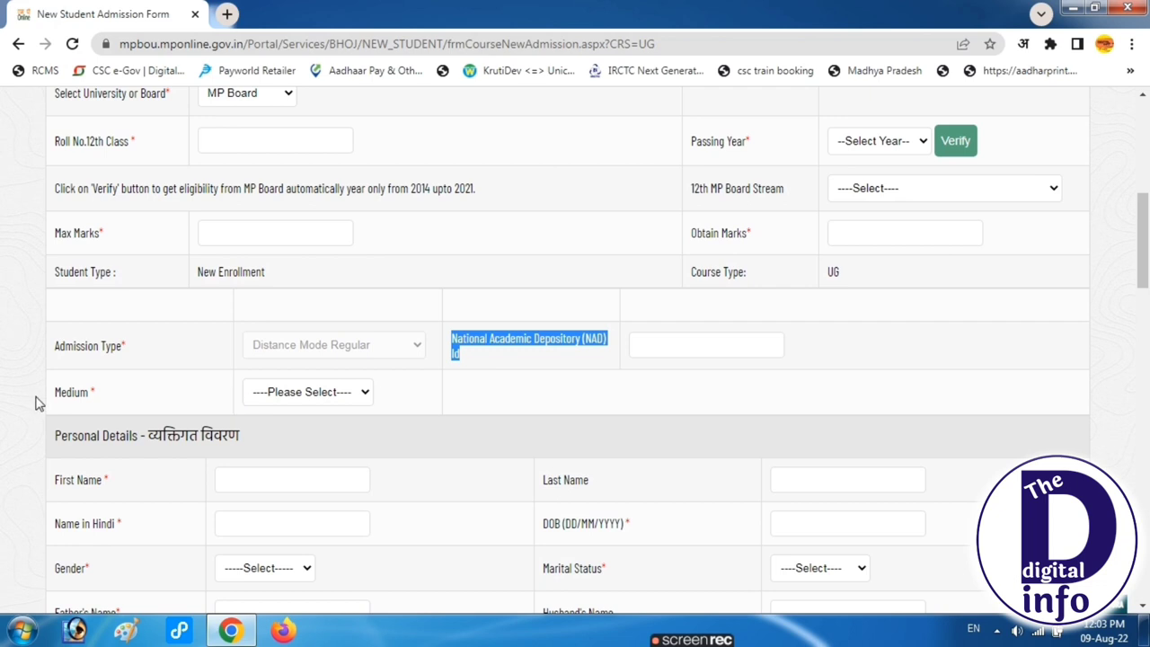
Set the medium of study to HINDI
{"action": "left_click_drag", "start_coordinate": [60, 393], "coordinate": [180, 396]}
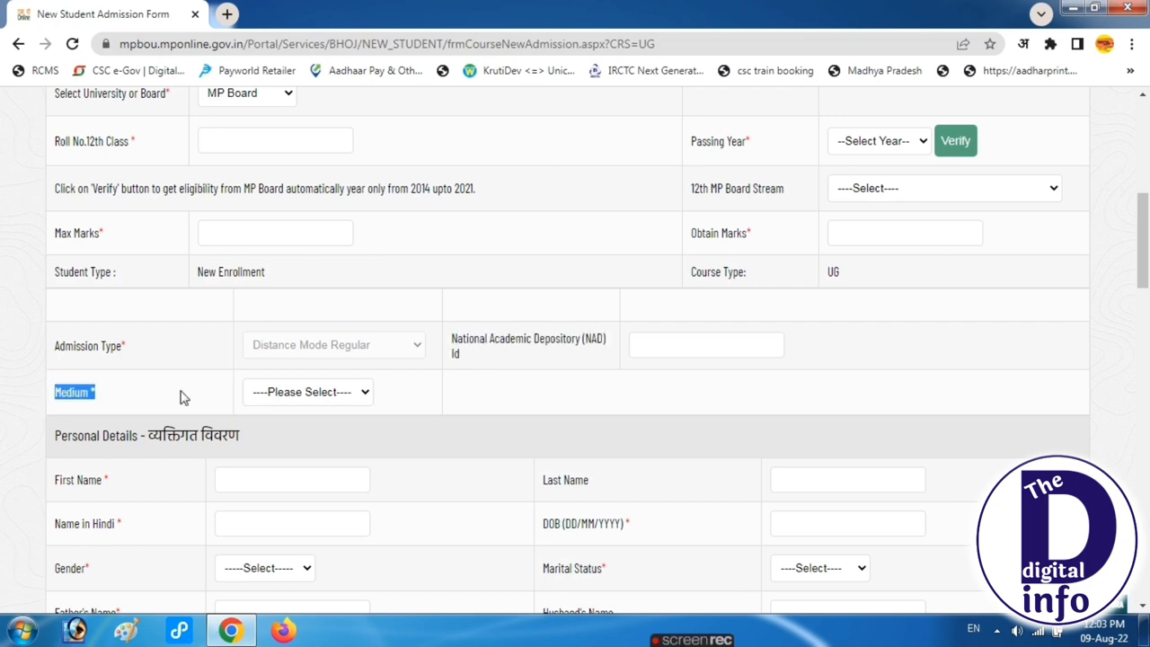
{"action": "left_click", "coordinate": [297, 396]}
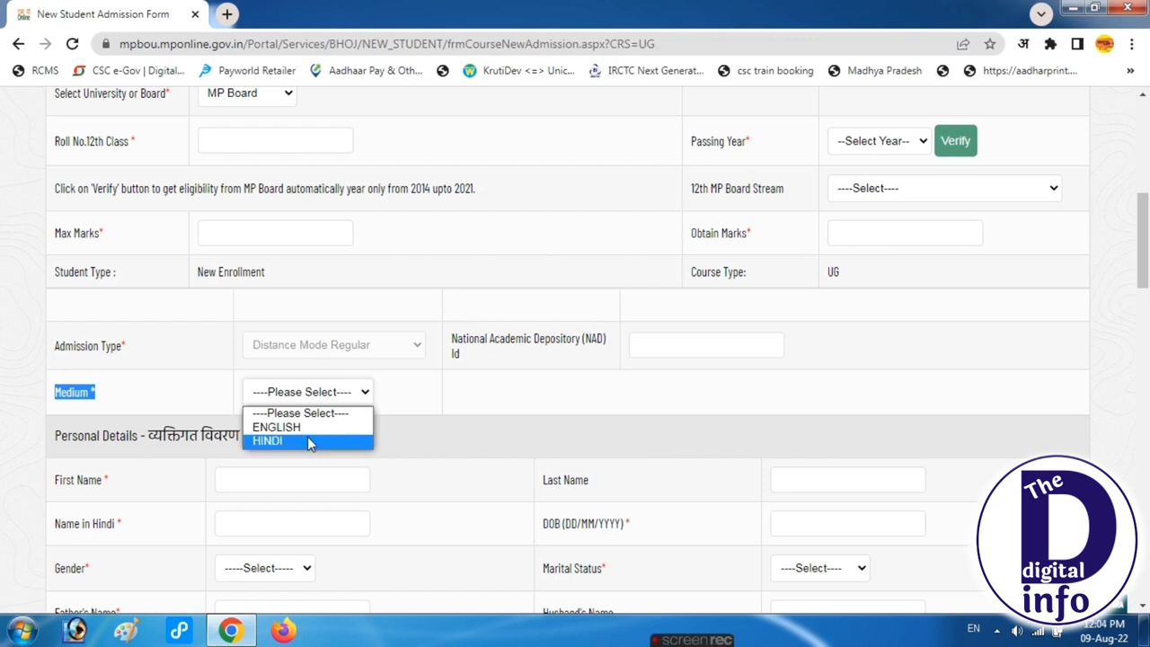
{"action": "left_click", "coordinate": [307, 441]}
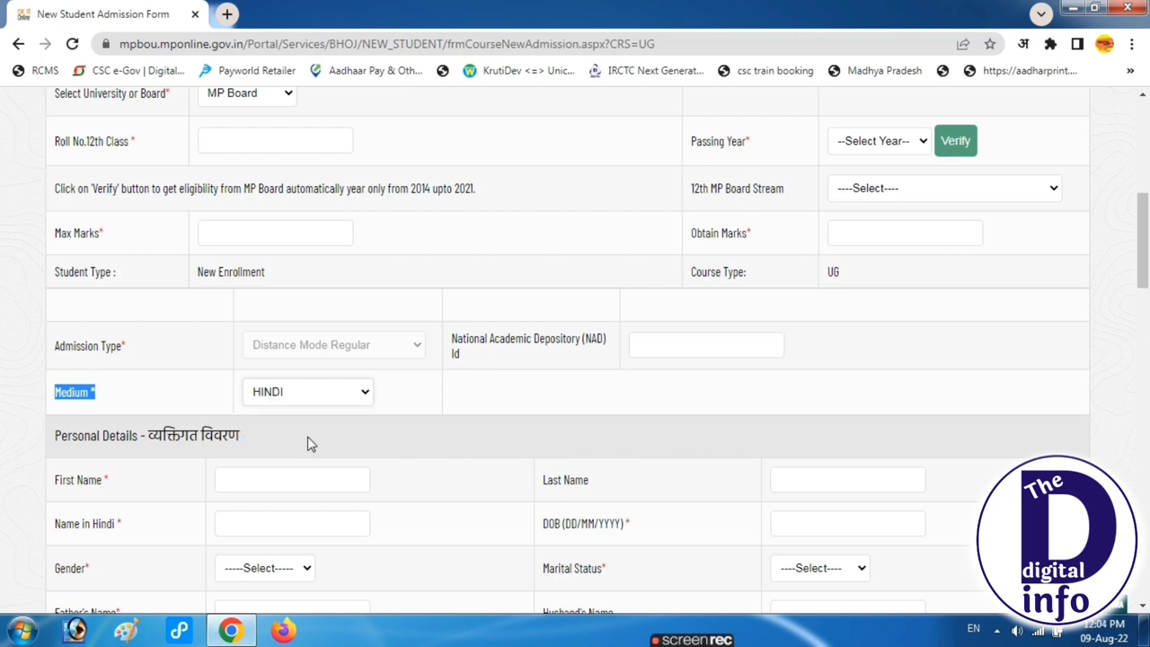
Examine the first name, last name, name in Hindi and date of birth fields in the personal details
{"action": "scroll", "coordinate": [308, 441], "scroll_direction": "down", "scroll_amount": 1}
{"action": "left_click_drag", "start_coordinate": [141, 353], "coordinate": [257, 362]}
{"action": "left_click_drag", "start_coordinate": [56, 396], "coordinate": [103, 397]}
{"action": "left_click_drag", "start_coordinate": [543, 396], "coordinate": [603, 405]}
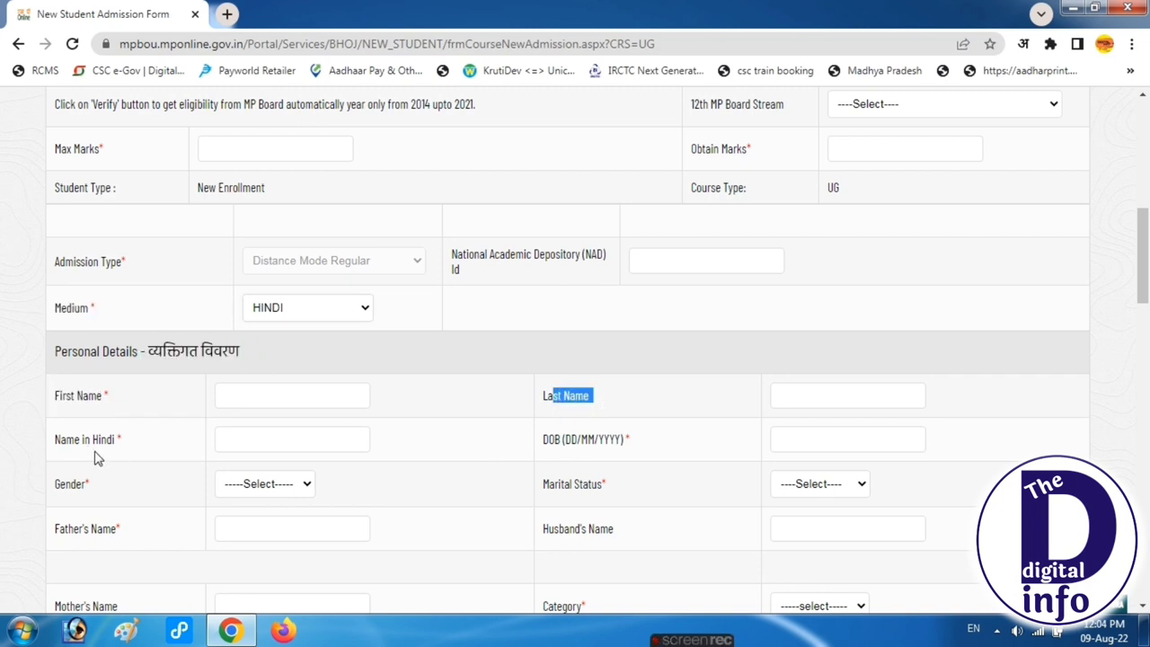
{"action": "left_click_drag", "start_coordinate": [57, 439], "coordinate": [125, 452]}
{"action": "left_click", "coordinate": [259, 434]}
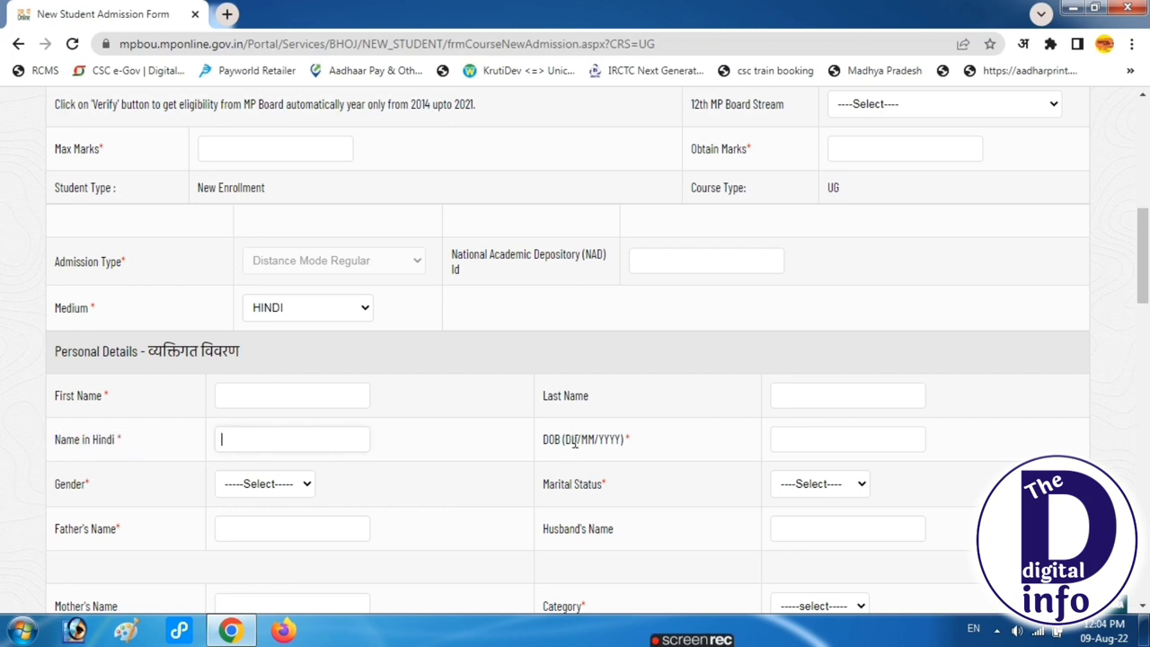
{"action": "scroll", "coordinate": [504, 422], "scroll_direction": "down", "scroll_amount": 1}
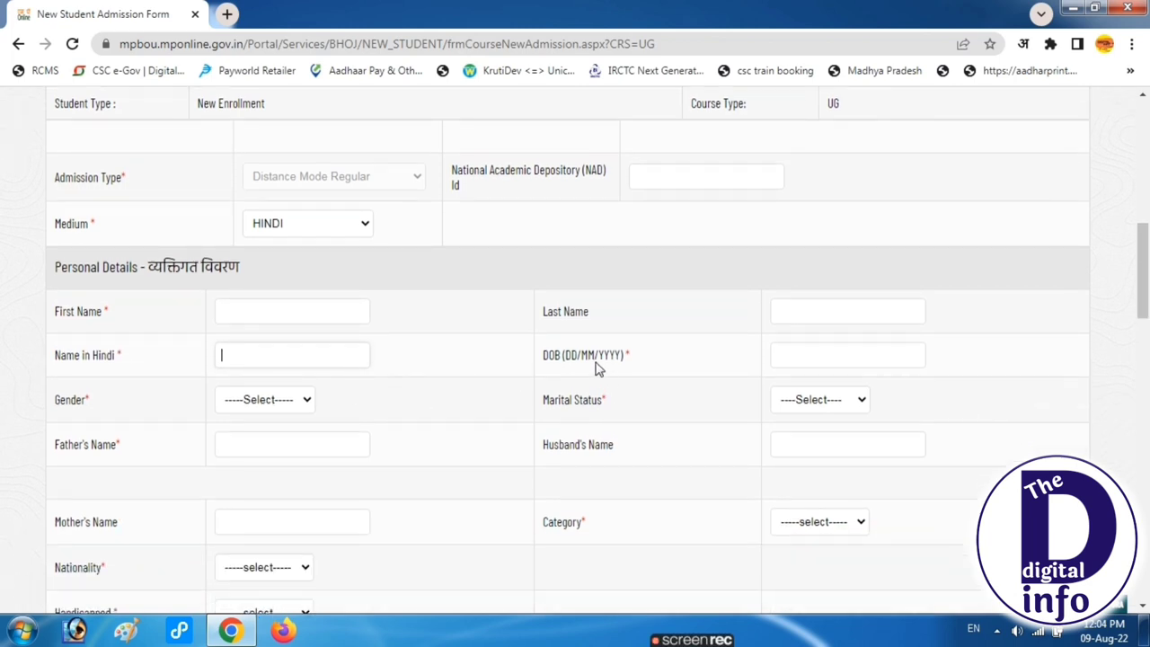
{"action": "left_click_drag", "start_coordinate": [544, 355], "coordinate": [656, 364]}
{"action": "left_click", "coordinate": [814, 357]}
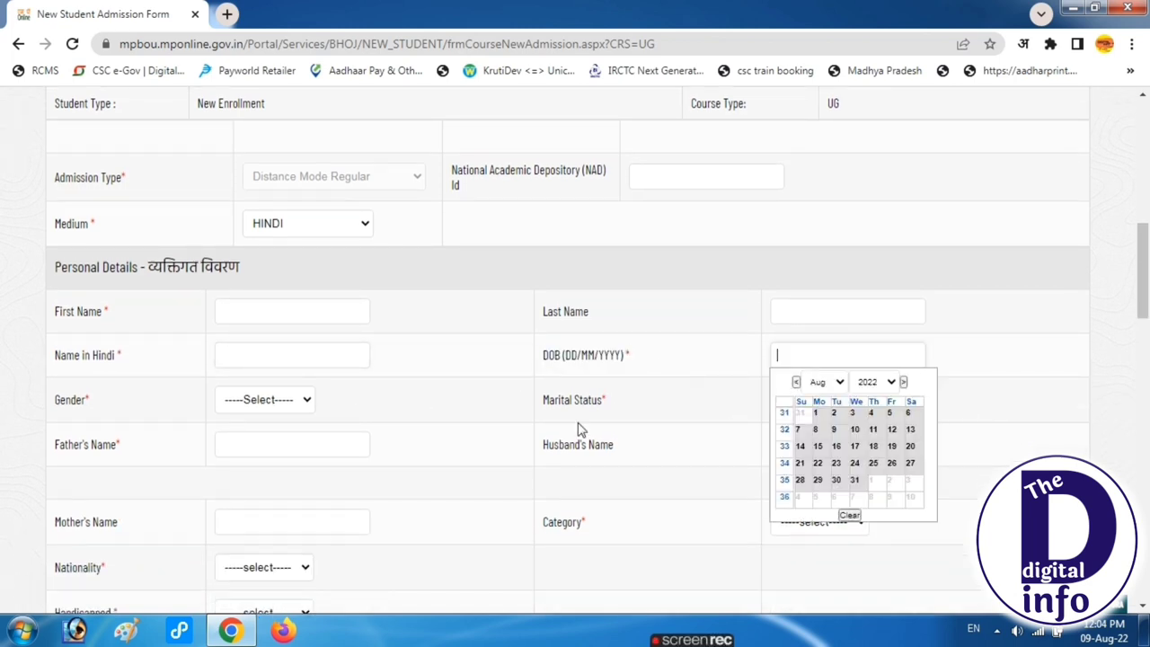
View the available gender and marital status options in the personal details
{"action": "left_click_drag", "start_coordinate": [87, 409], "coordinate": [91, 401]}
{"action": "left_click", "coordinate": [270, 400]}
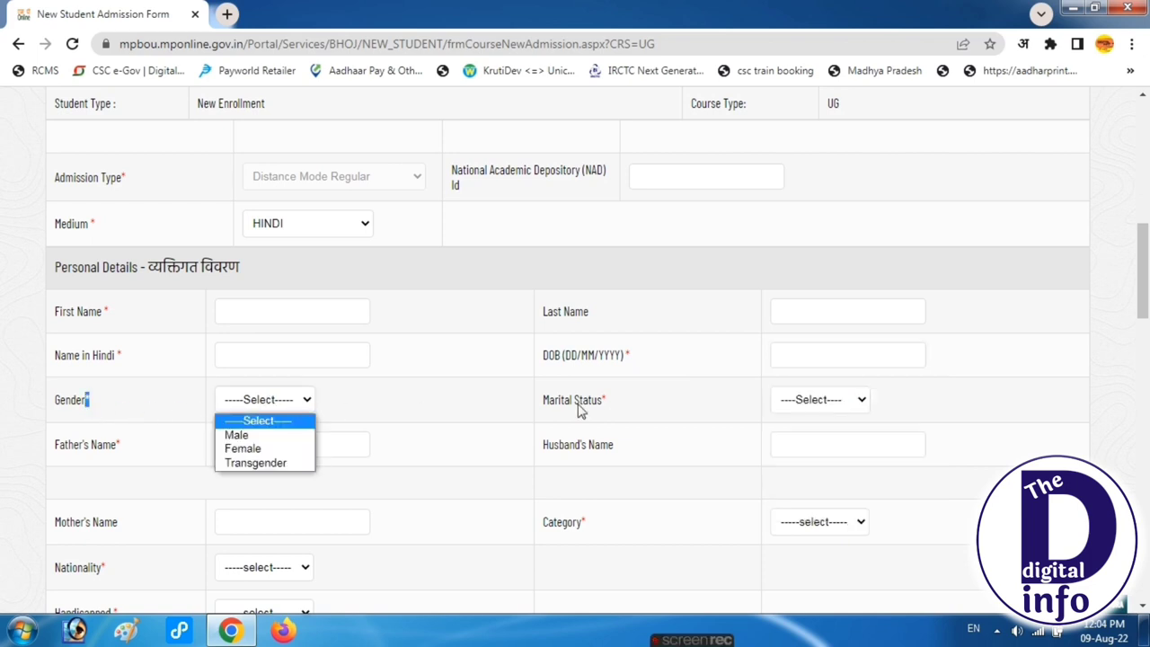
{"action": "left_click_drag", "start_coordinate": [550, 400], "coordinate": [603, 401]}
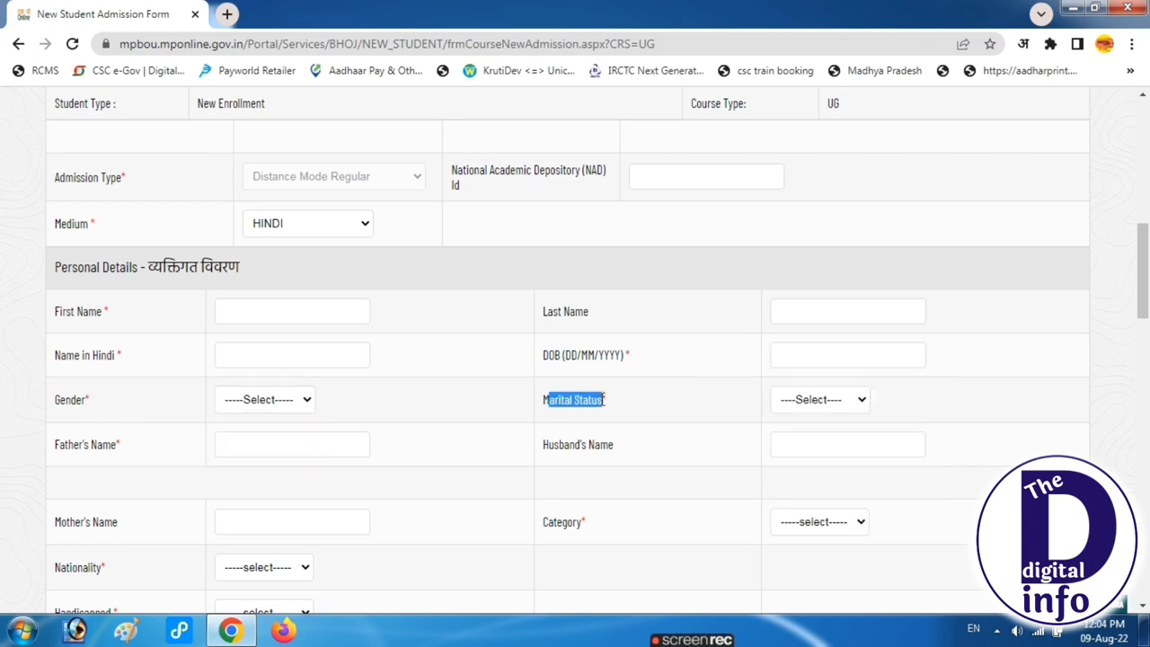
{"action": "left_click", "coordinate": [812, 406]}
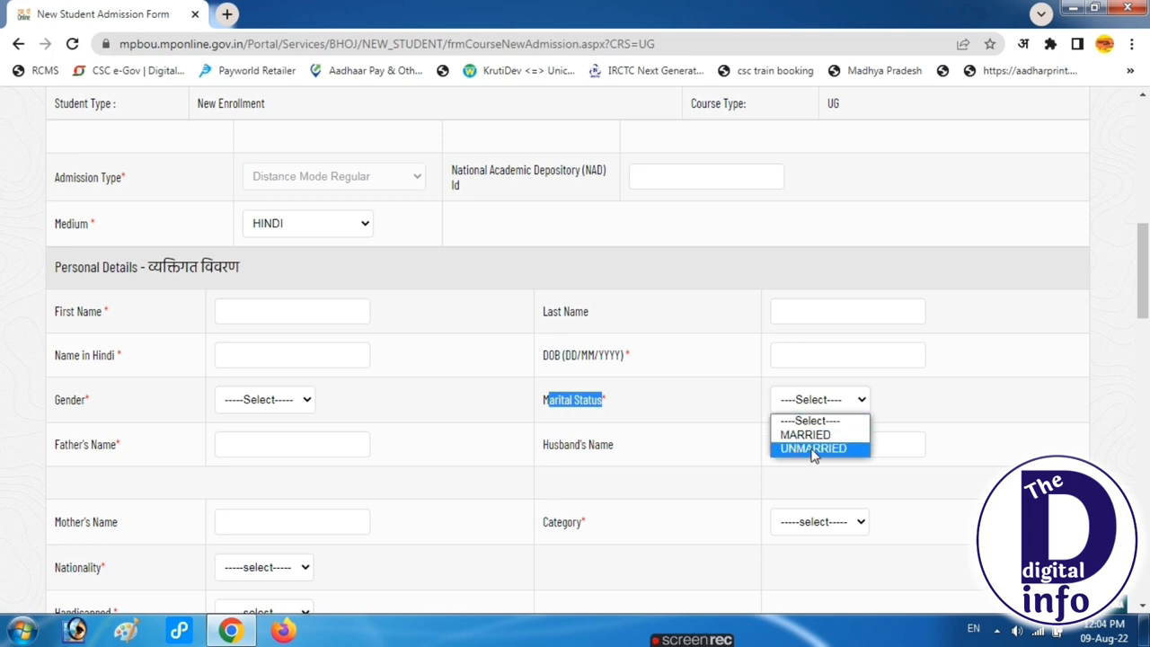
Examine the father's, husband's and mother's name fields and the category options in the personal details
{"action": "left_click_drag", "start_coordinate": [84, 445], "coordinate": [120, 460]}
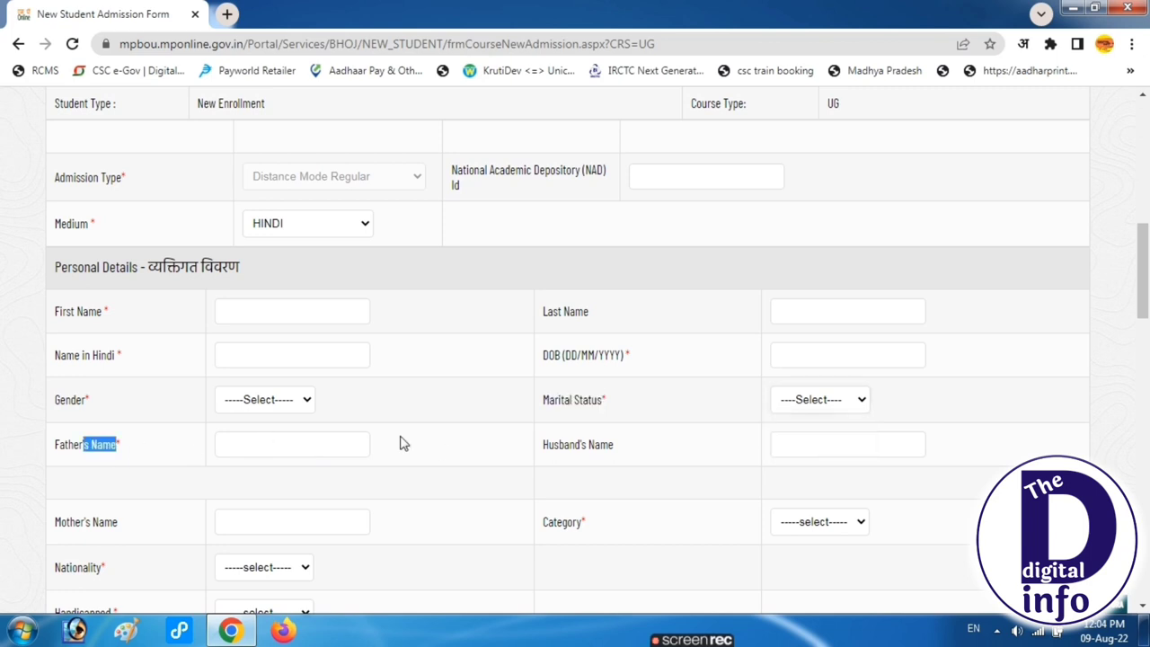
{"action": "left_click", "coordinate": [295, 450]}
{"action": "scroll", "coordinate": [593, 465], "scroll_direction": "down", "scroll_amount": 1}
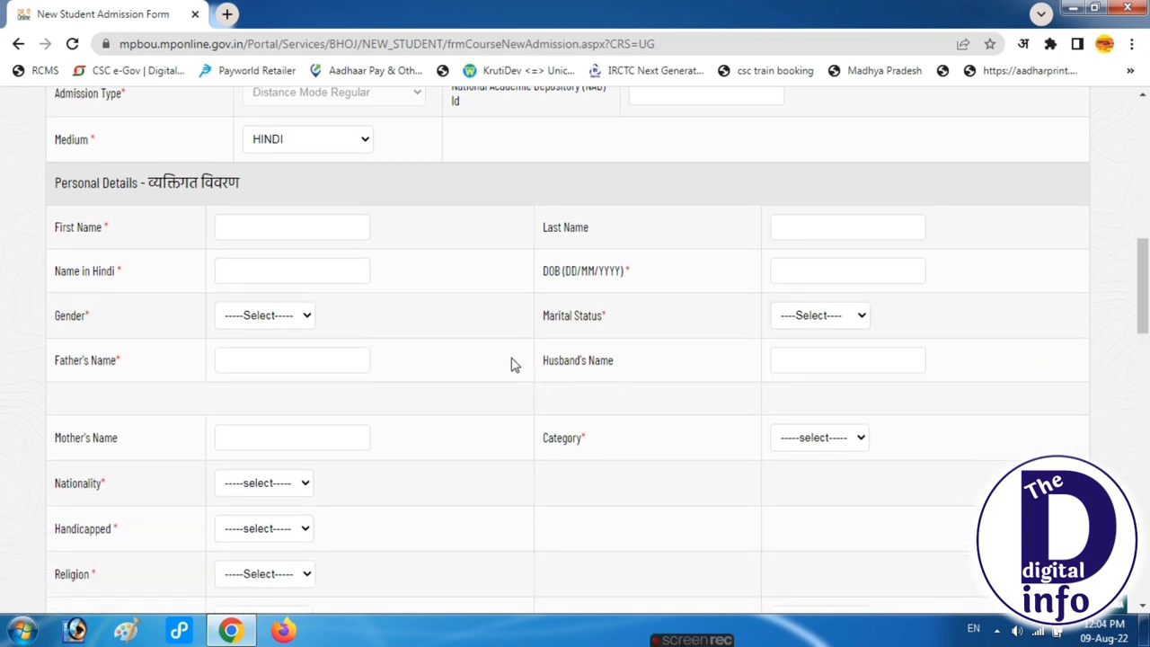
{"action": "double_click", "coordinate": [549, 359]}
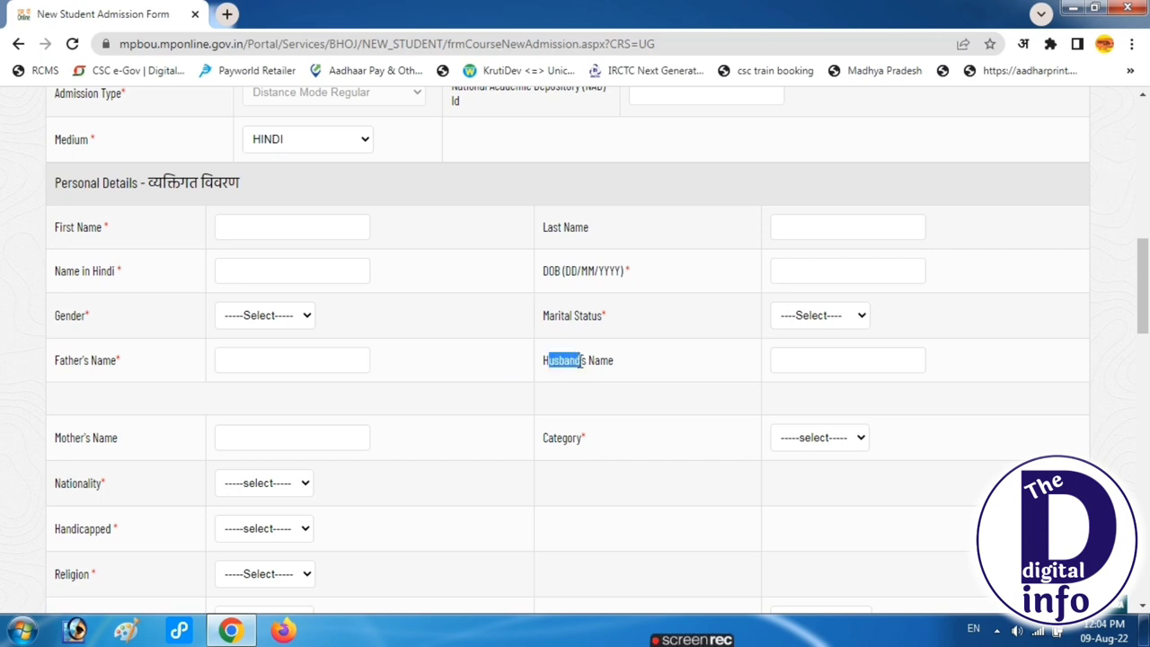
{"action": "left_click", "coordinate": [797, 355]}
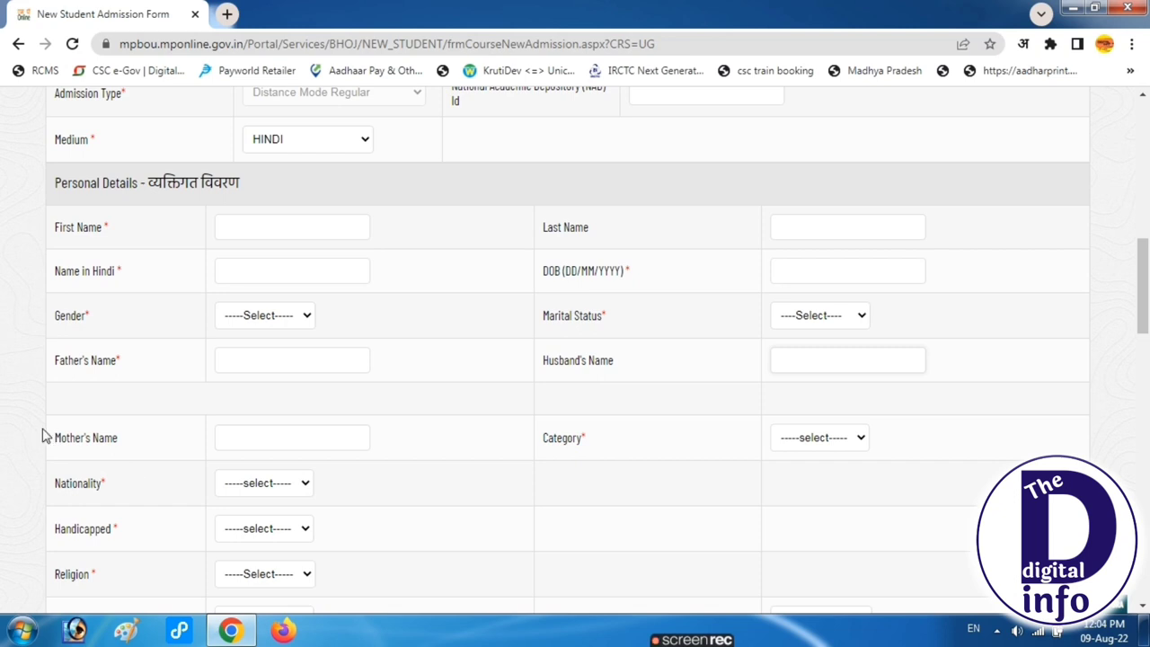
{"action": "triple_click", "coordinate": [76, 436]}
{"action": "left_click_drag", "start_coordinate": [542, 441], "coordinate": [629, 447]}
{"action": "left_click", "coordinate": [829, 438]}
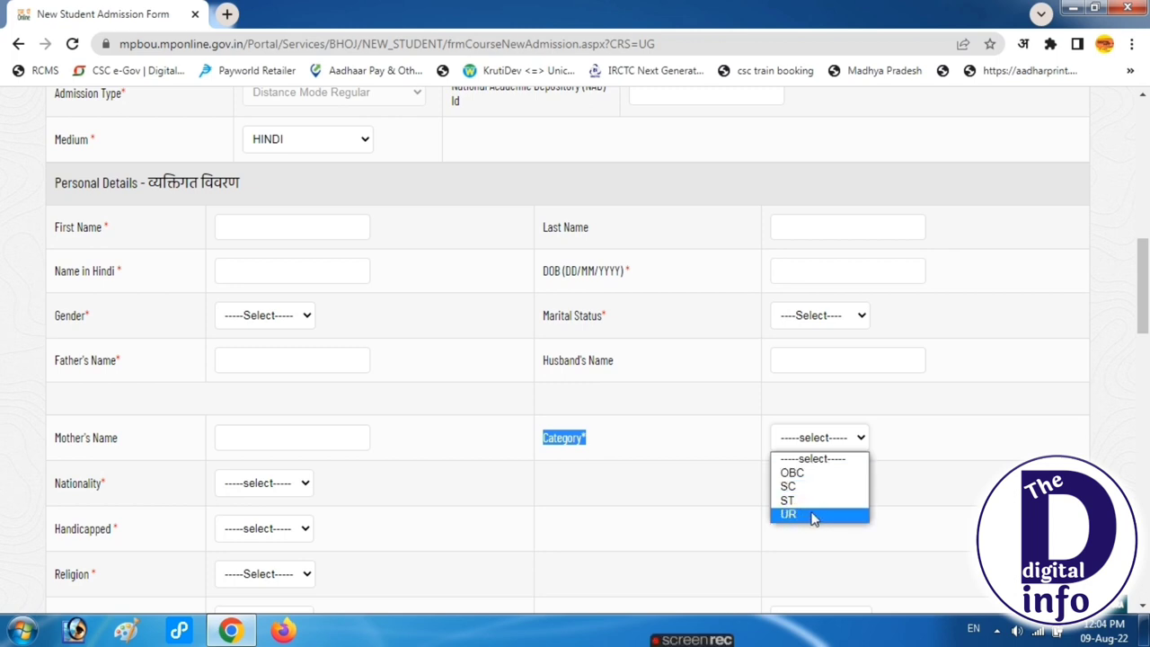
{"action": "left_click", "coordinate": [537, 507]}
Set the nationality to INDIAN in the personal details
{"action": "left_click_drag", "start_coordinate": [56, 482], "coordinate": [225, 500]}
{"action": "left_click", "coordinate": [238, 490]}
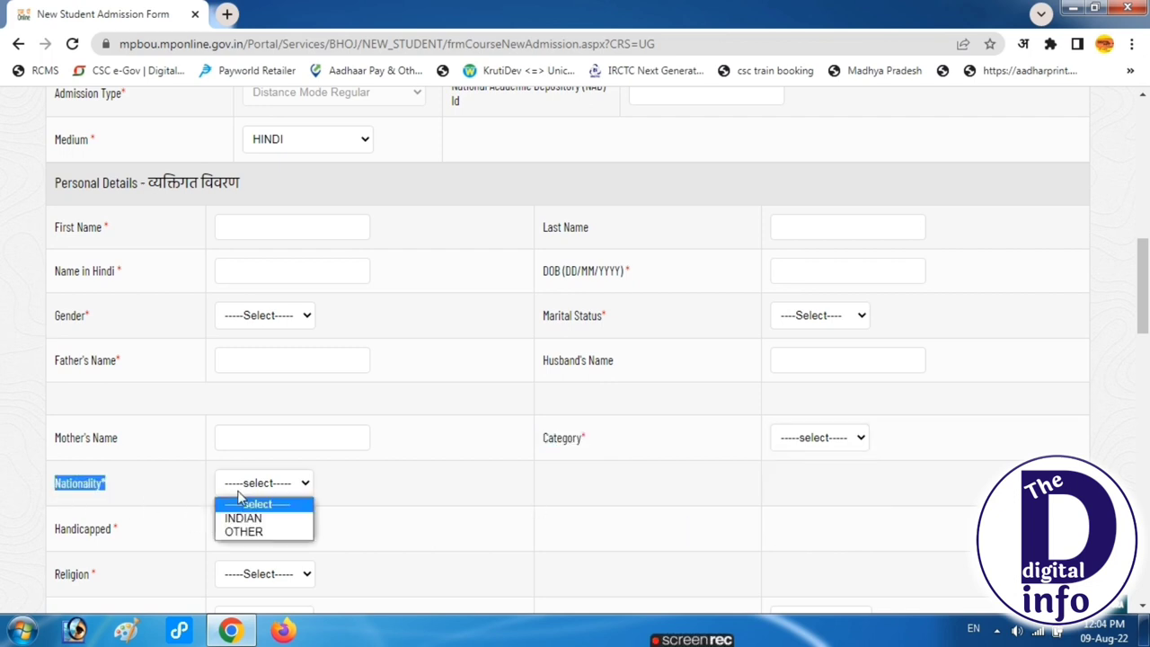
{"action": "left_click", "coordinate": [244, 518]}
Set the handicapped status to NO in the personal details
{"action": "scroll", "coordinate": [246, 526], "scroll_direction": "down", "scroll_amount": 2}
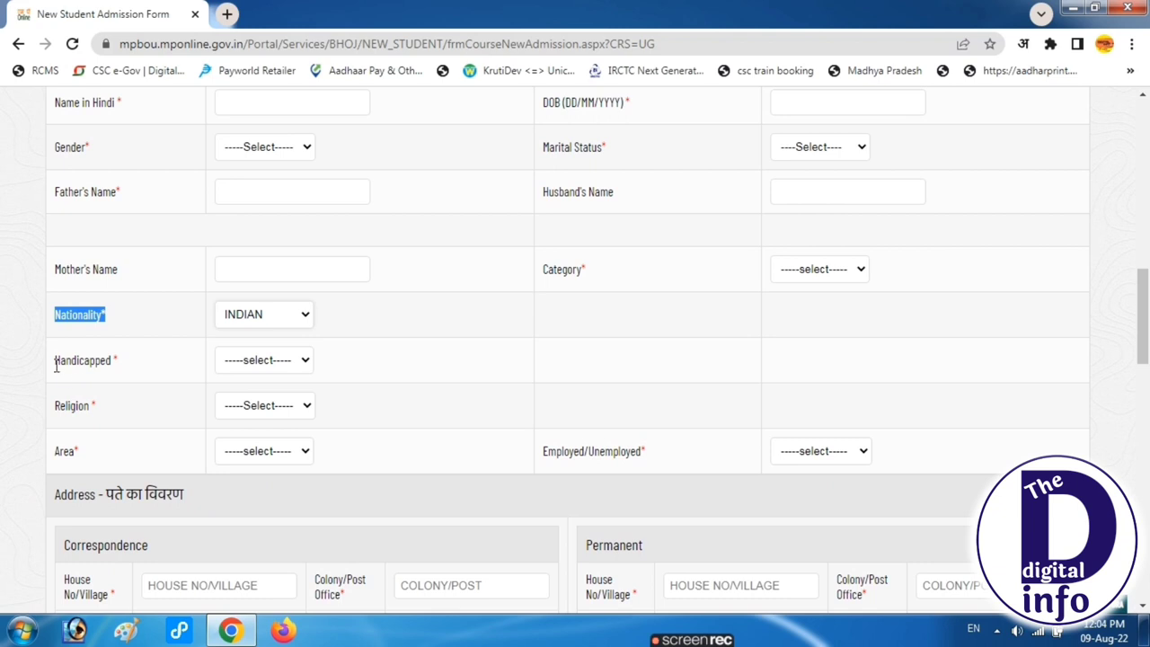
{"action": "left_click_drag", "start_coordinate": [56, 364], "coordinate": [146, 374]}
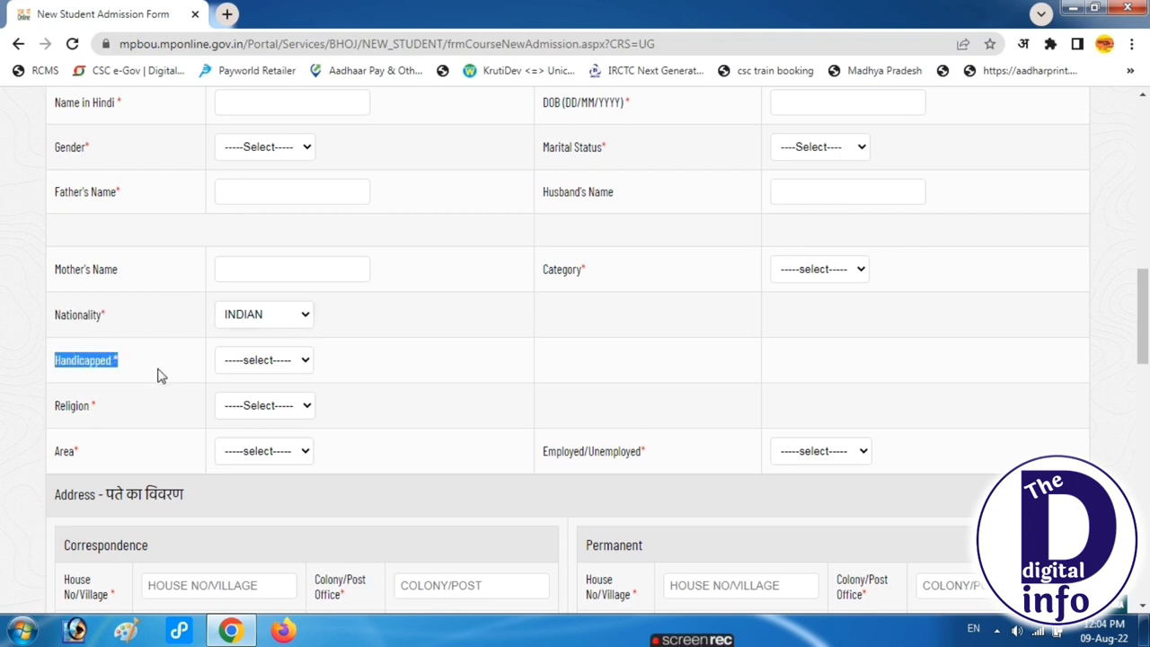
{"action": "left_click", "coordinate": [256, 363]}
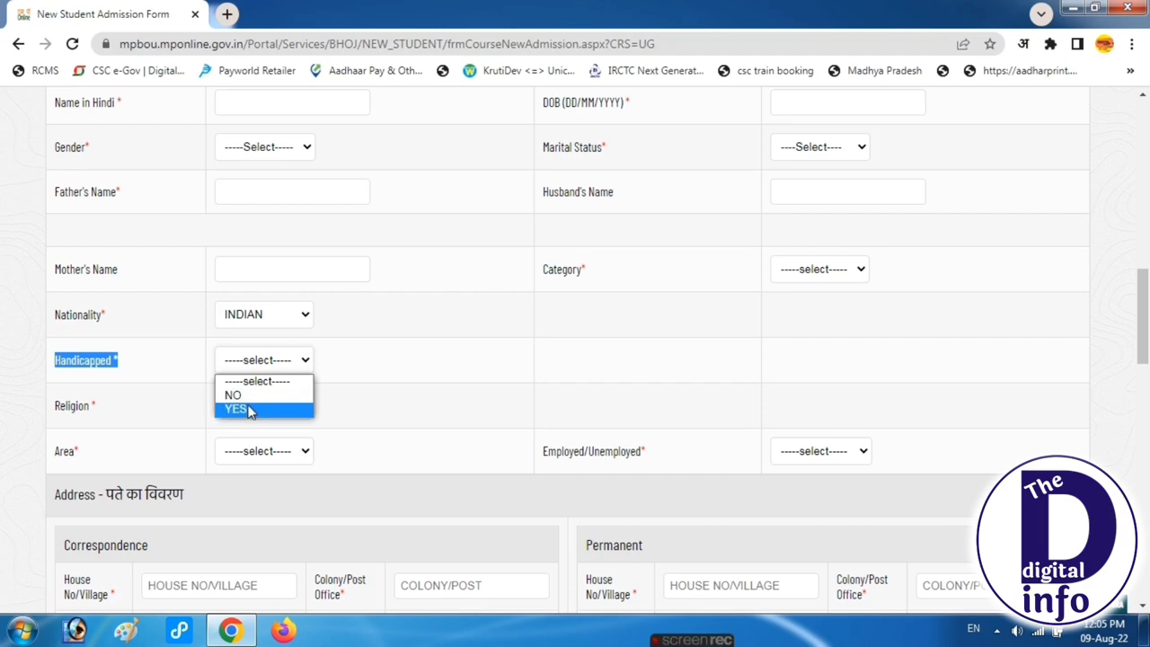
{"action": "left_click", "coordinate": [242, 398]}
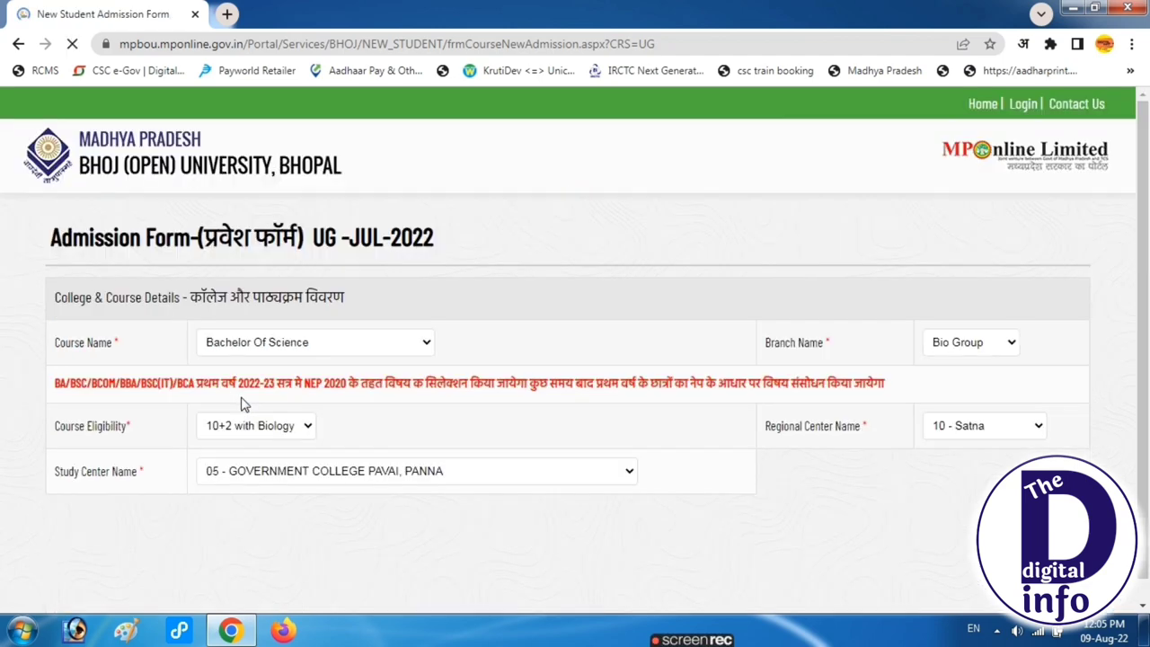
Set the religion to HINDU in the personal details
{"action": "scroll", "coordinate": [241, 405], "scroll_direction": "down", "scroll_amount": 5}
{"action": "scroll", "coordinate": [241, 405], "scroll_direction": "down", "scroll_amount": 5}
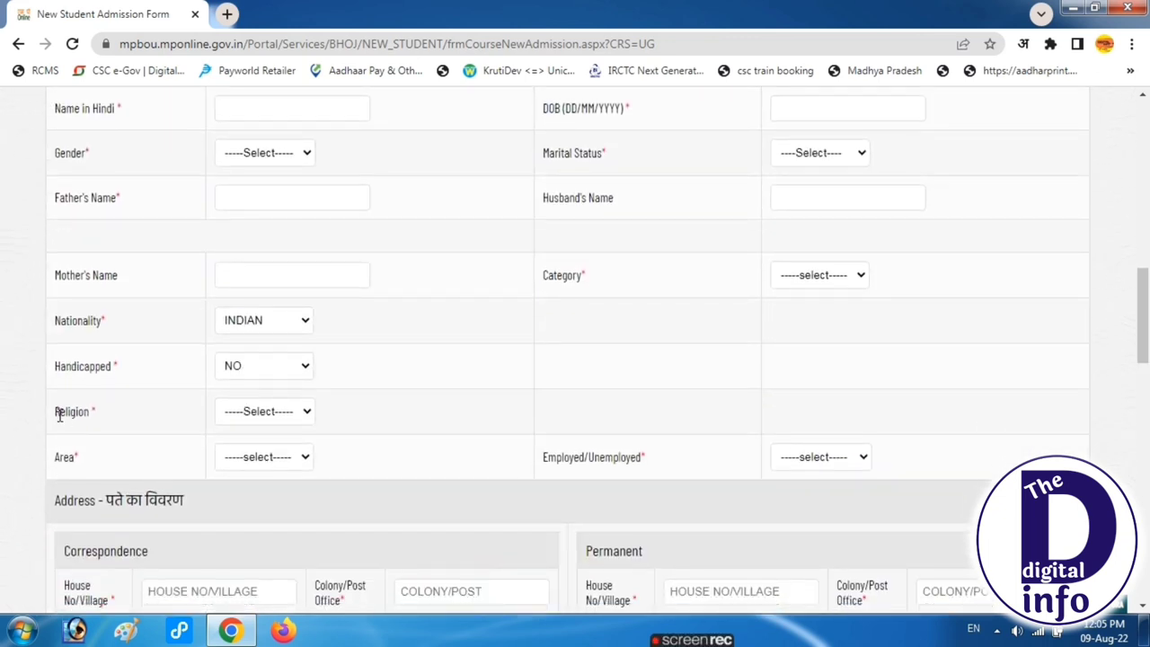
{"action": "left_click_drag", "start_coordinate": [57, 414], "coordinate": [149, 428]}
{"action": "left_click", "coordinate": [294, 417]}
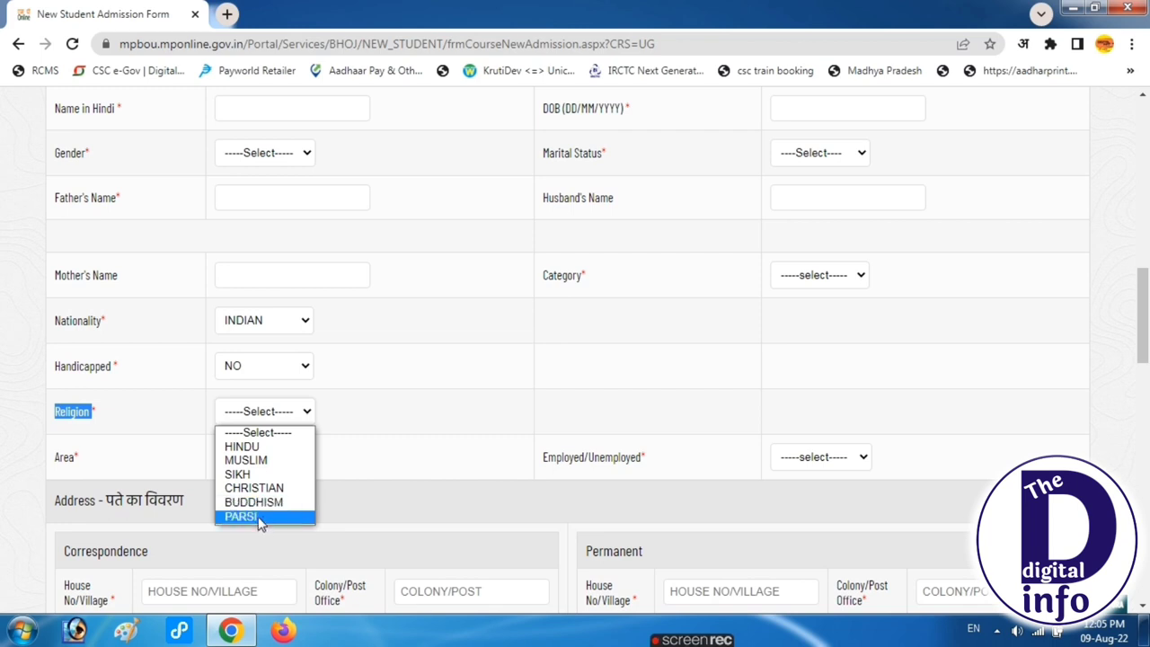
{"action": "left_click", "coordinate": [243, 446]}
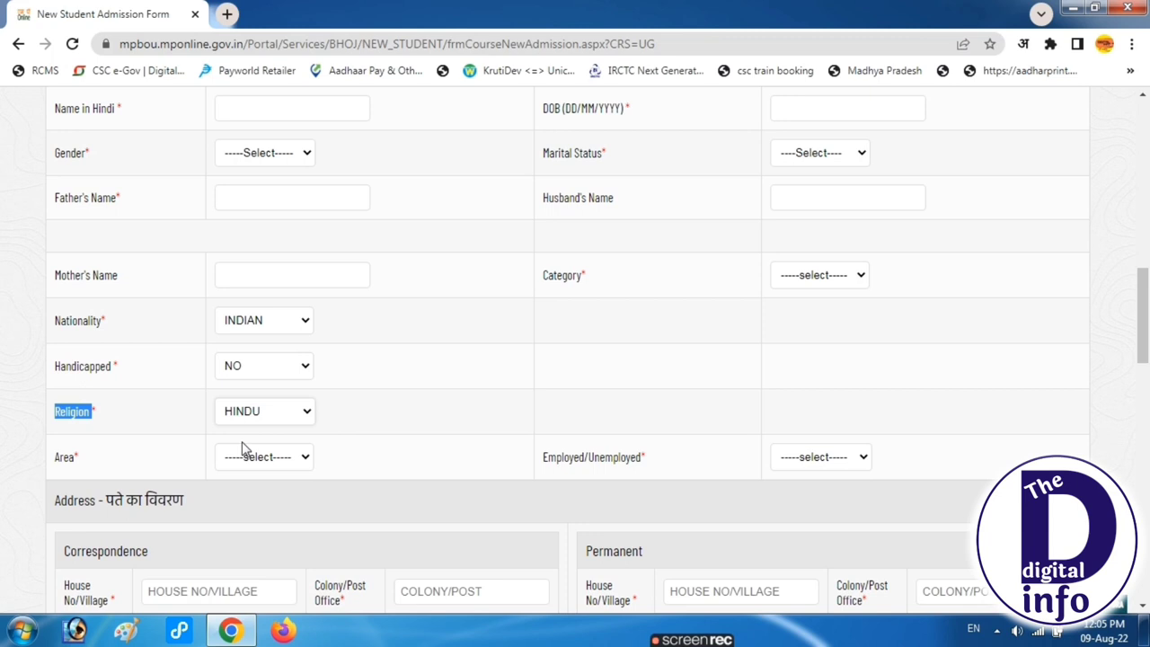
Set the area to Rural in the personal details
{"action": "left_click", "coordinate": [56, 457]}
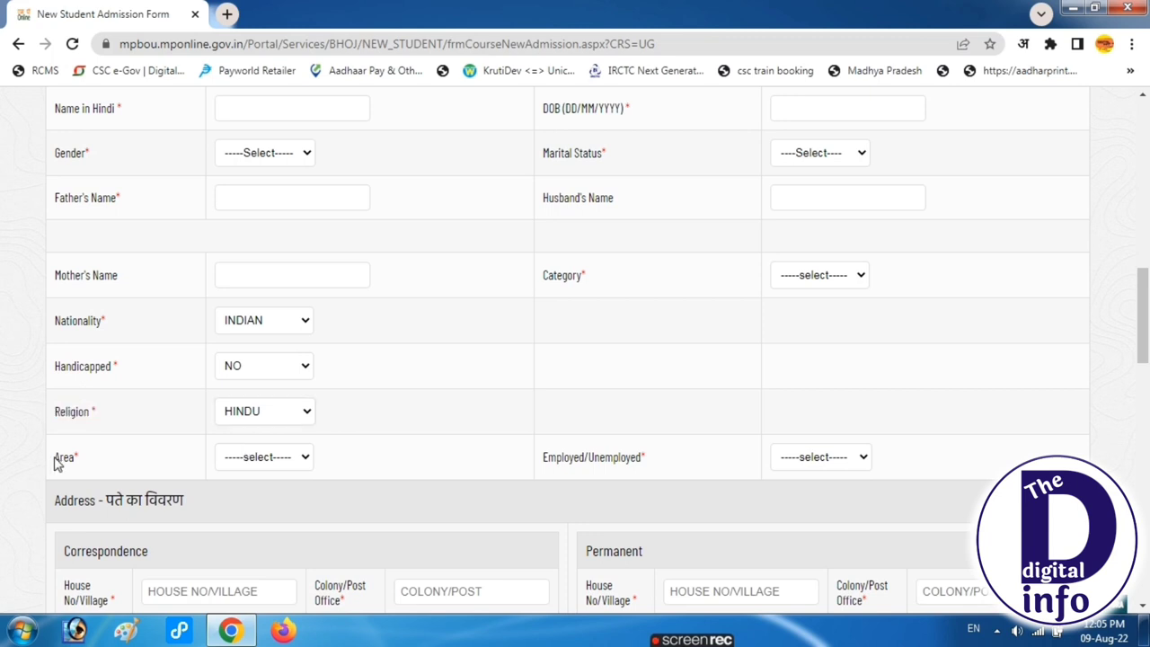
{"action": "left_click_drag", "start_coordinate": [54, 461], "coordinate": [90, 463]}
{"action": "left_click", "coordinate": [252, 458]}
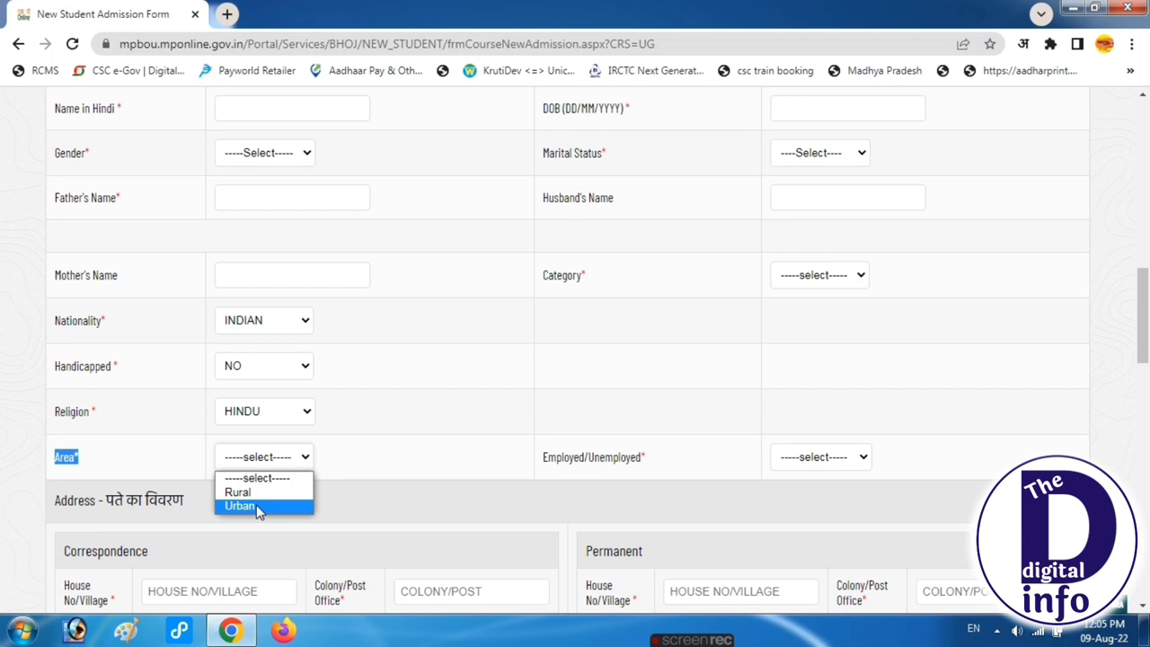
{"action": "left_click", "coordinate": [248, 492]}
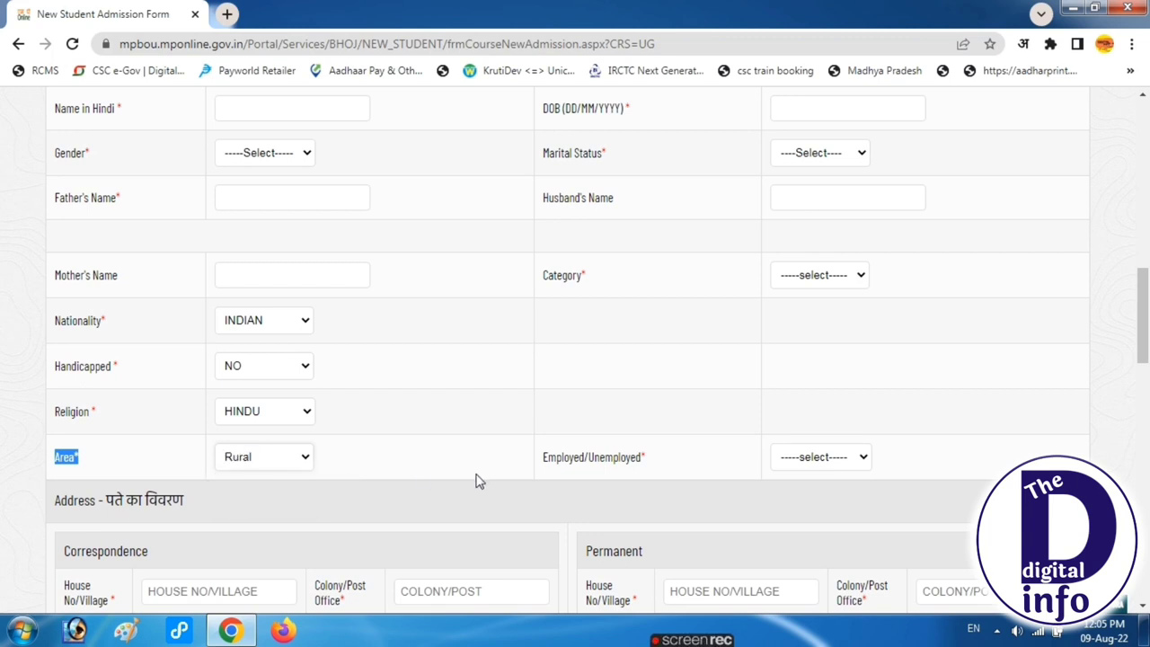
Set the employment status to UN Employed in the personal details
{"action": "left_click_drag", "start_coordinate": [545, 457], "coordinate": [629, 463]}
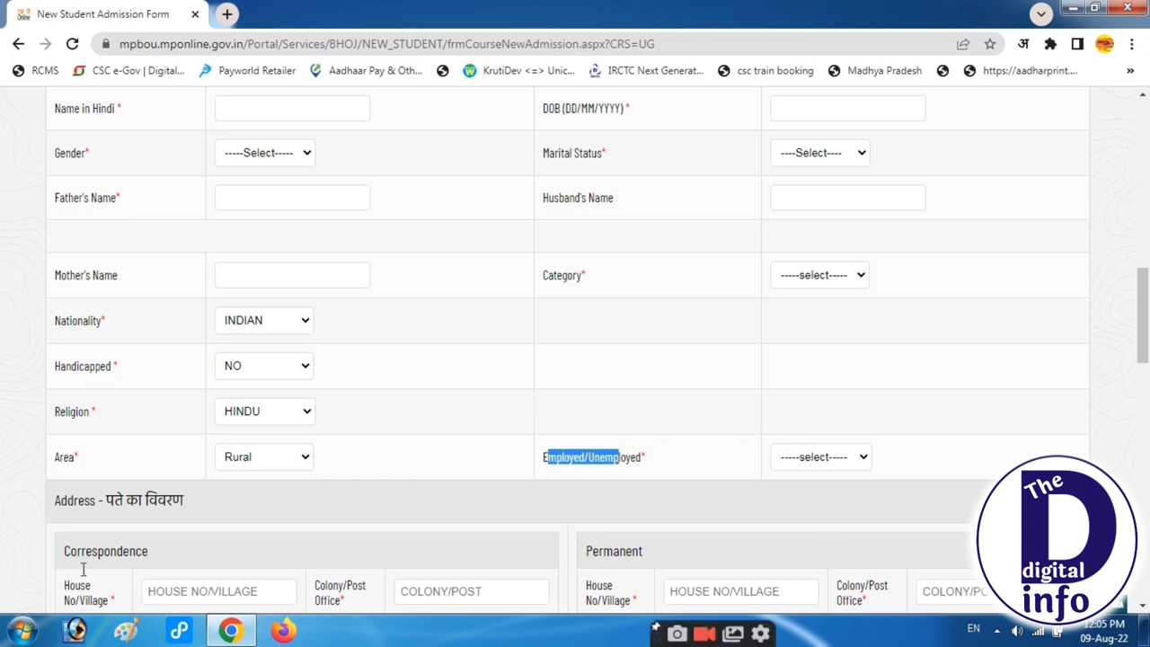
{"action": "left_click", "coordinate": [789, 463]}
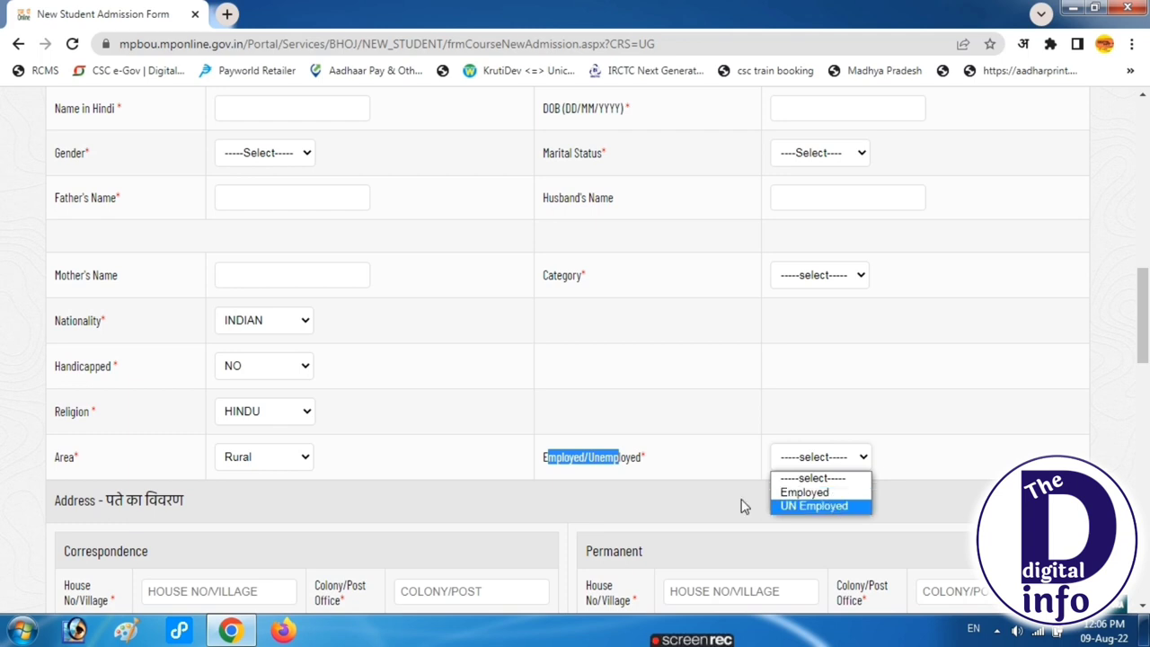
{"action": "left_click", "coordinate": [803, 507]}
Examine the correspondence and permanent address fields, including house, post office, tehsil, state, district and pin code
{"action": "scroll", "coordinate": [232, 406], "scroll_direction": "down", "scroll_amount": 2}
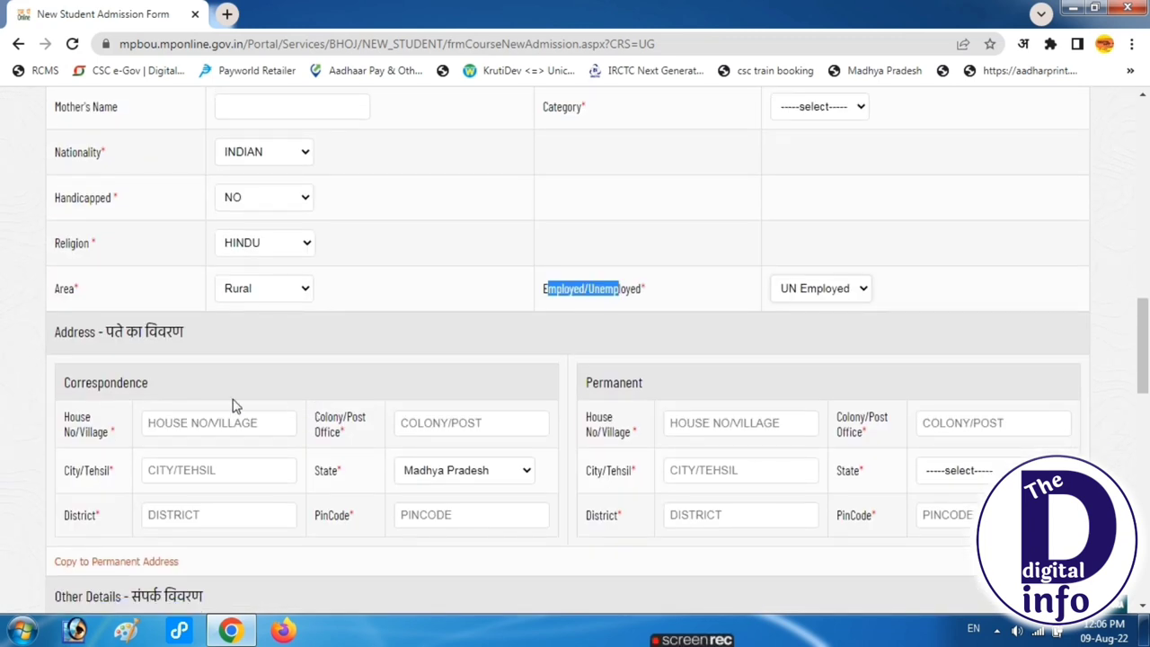
{"action": "left_click_drag", "start_coordinate": [49, 331], "coordinate": [193, 333]}
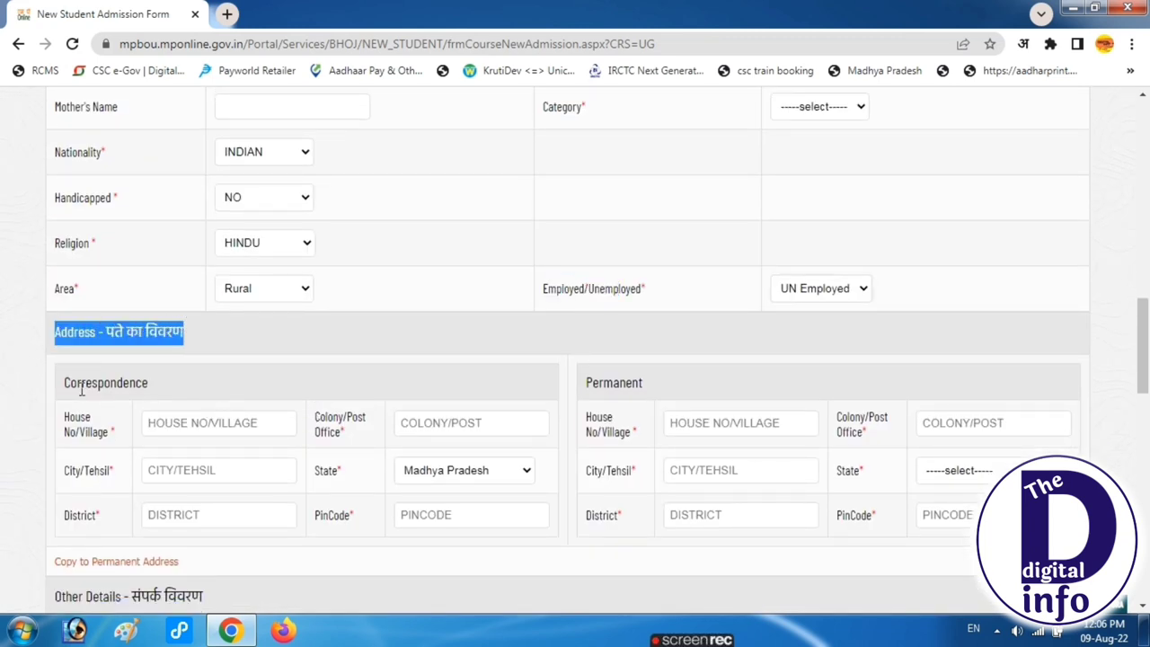
{"action": "left_click_drag", "start_coordinate": [66, 383], "coordinate": [168, 392]}
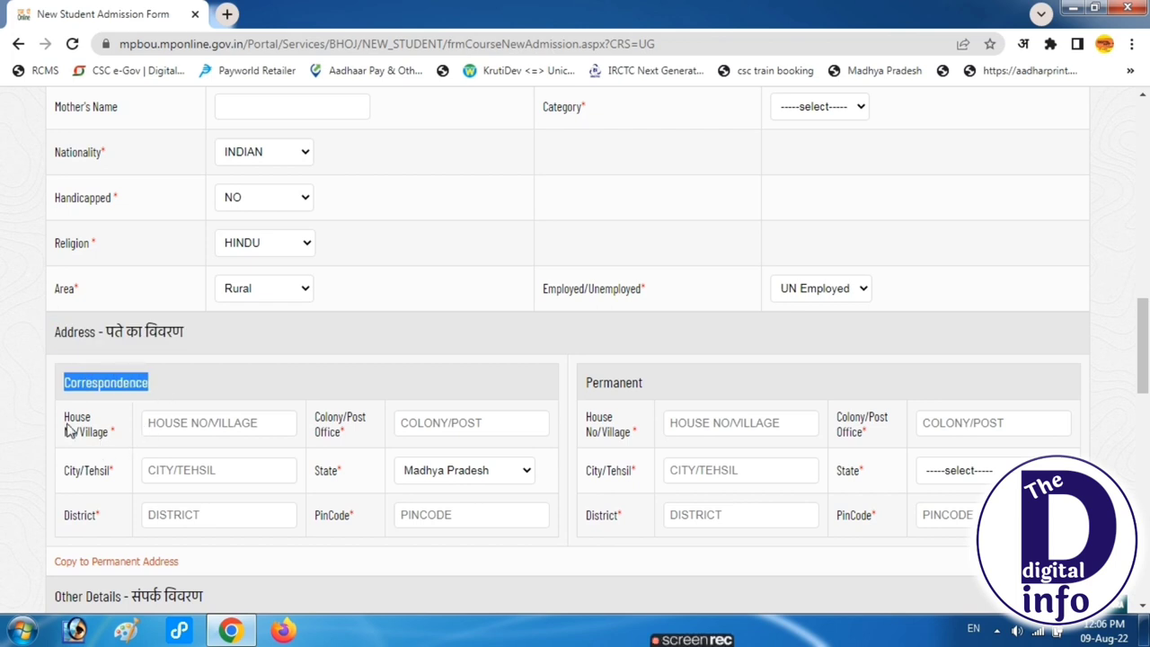
{"action": "left_click_drag", "start_coordinate": [64, 415], "coordinate": [121, 454]}
{"action": "left_click", "coordinate": [219, 423]}
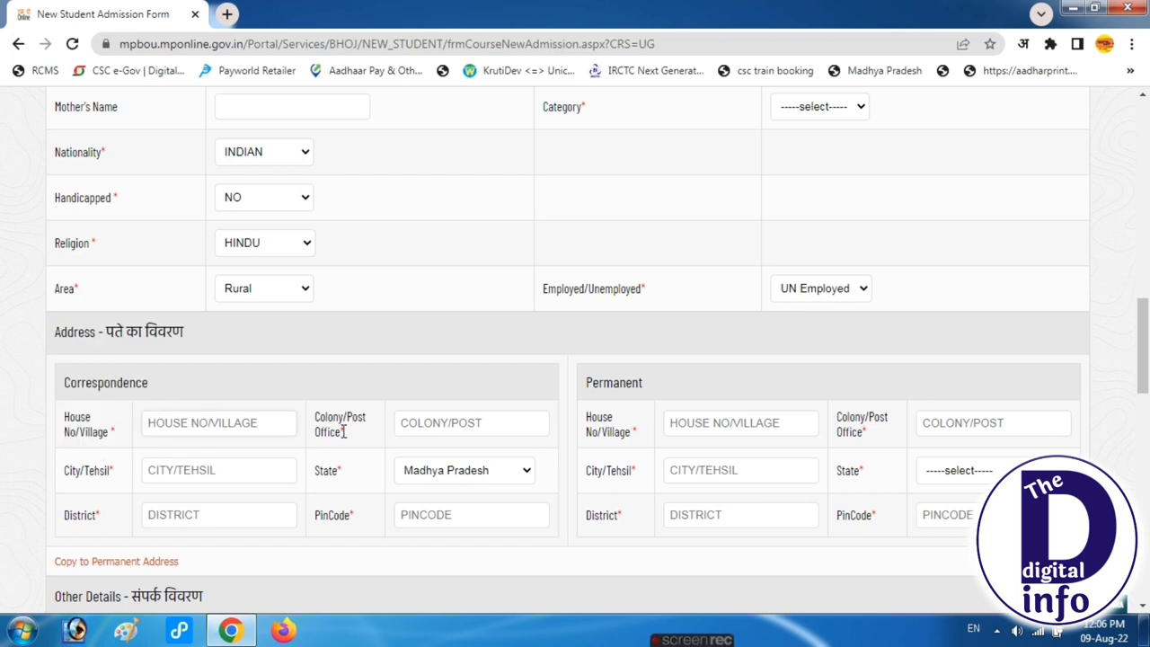
{"action": "left_click_drag", "start_coordinate": [317, 419], "coordinate": [354, 449]}
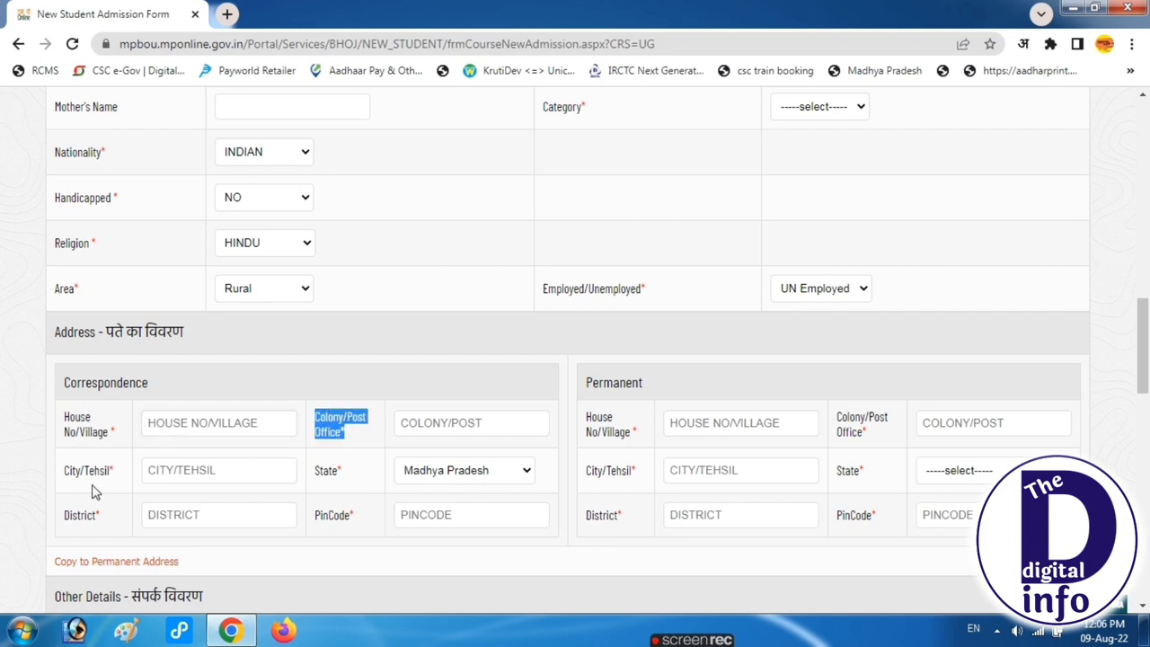
{"action": "left_click_drag", "start_coordinate": [72, 474], "coordinate": [95, 475]}
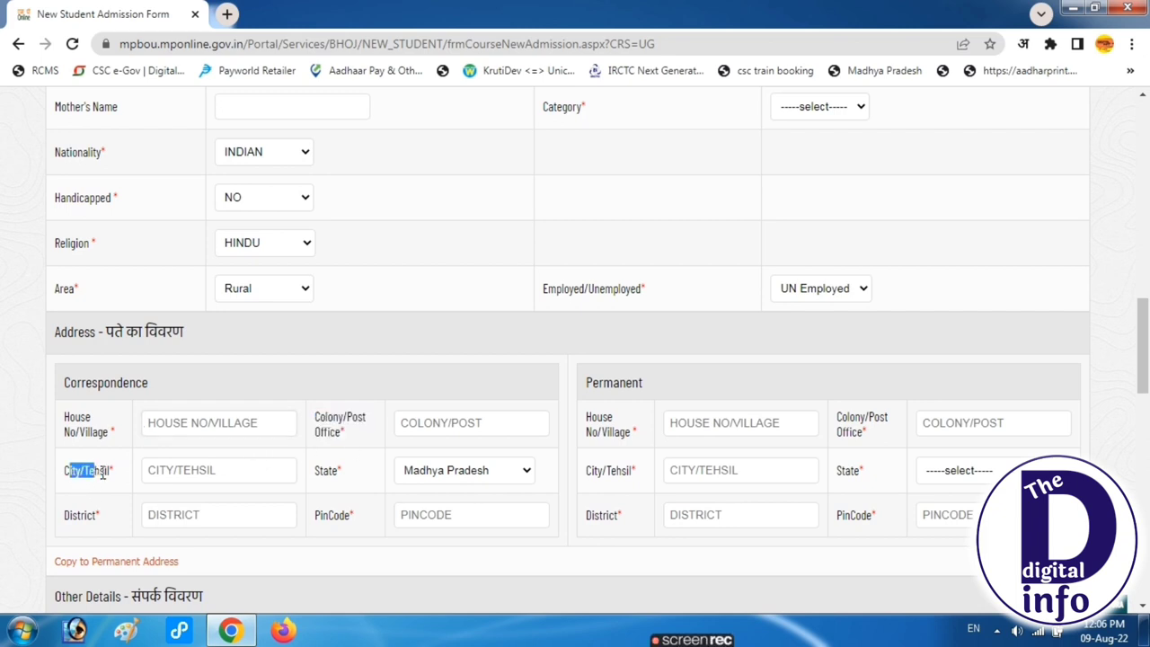
{"action": "left_click_drag", "start_coordinate": [312, 482], "coordinate": [345, 476]}
{"action": "double_click", "coordinate": [87, 513]}
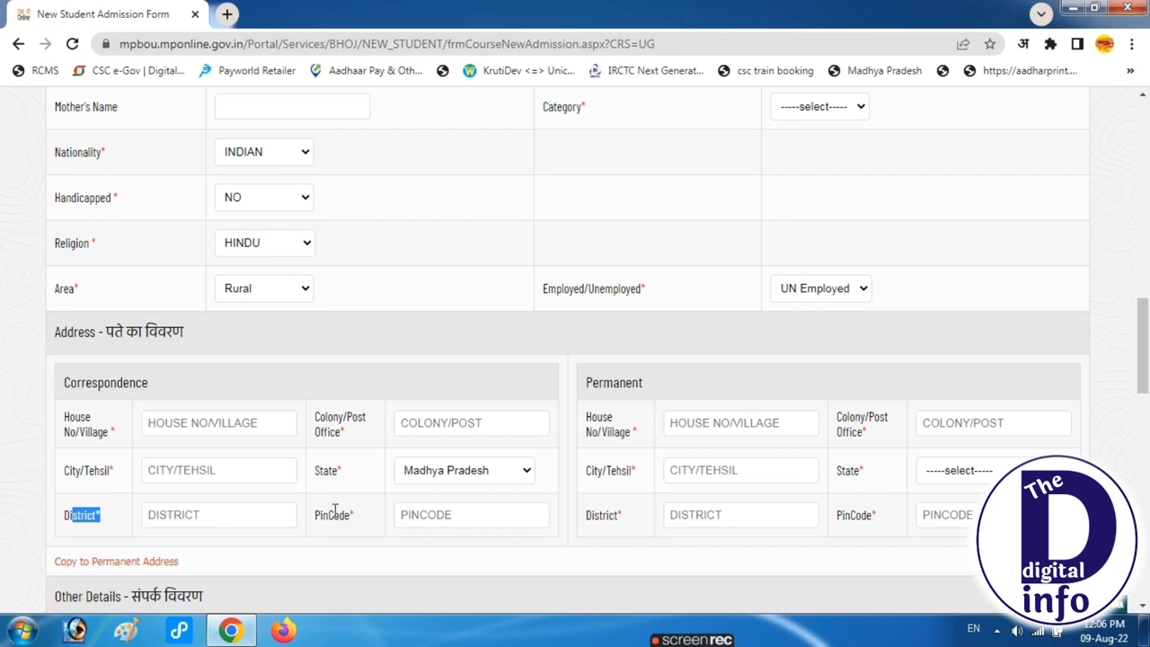
{"action": "left_click_drag", "start_coordinate": [315, 516], "coordinate": [336, 522]}
{"action": "scroll", "coordinate": [377, 458], "scroll_direction": "down", "scroll_amount": 2}
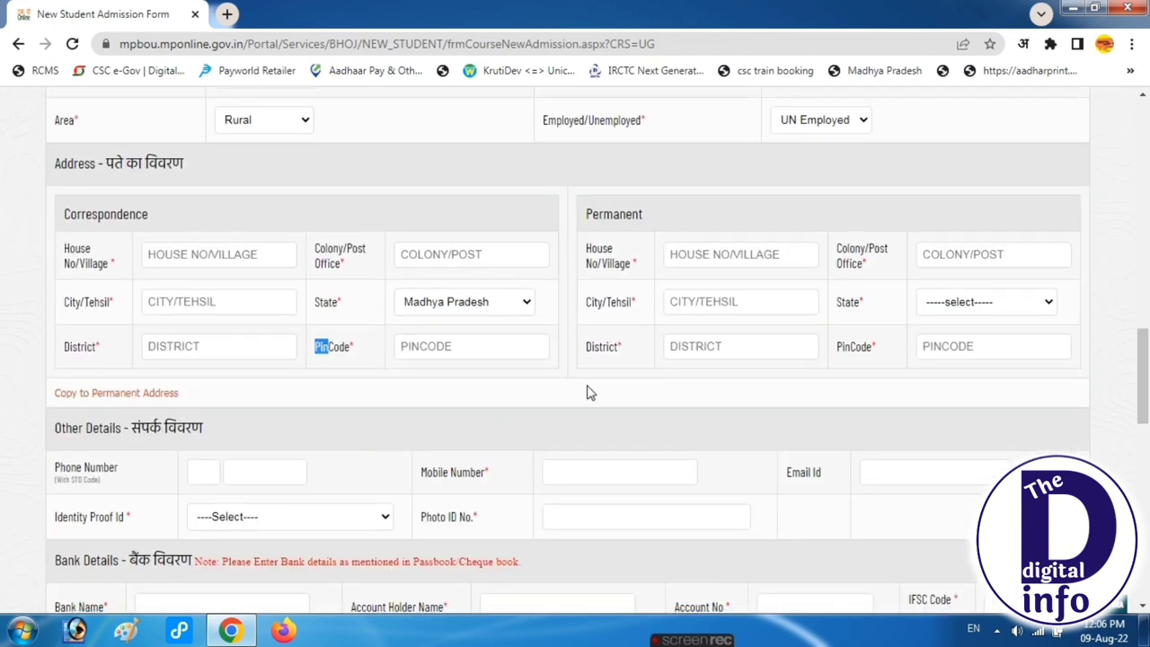
{"action": "left_click", "coordinate": [708, 254]}
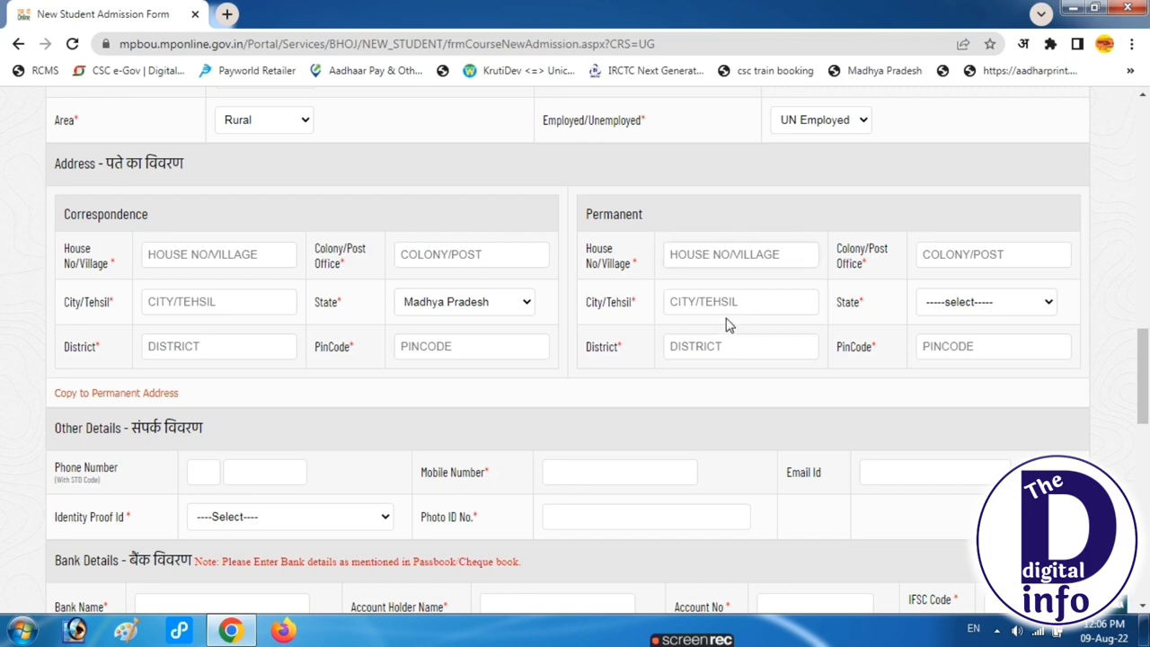
{"action": "scroll", "coordinate": [443, 430], "scroll_direction": "up", "scroll_amount": 1}
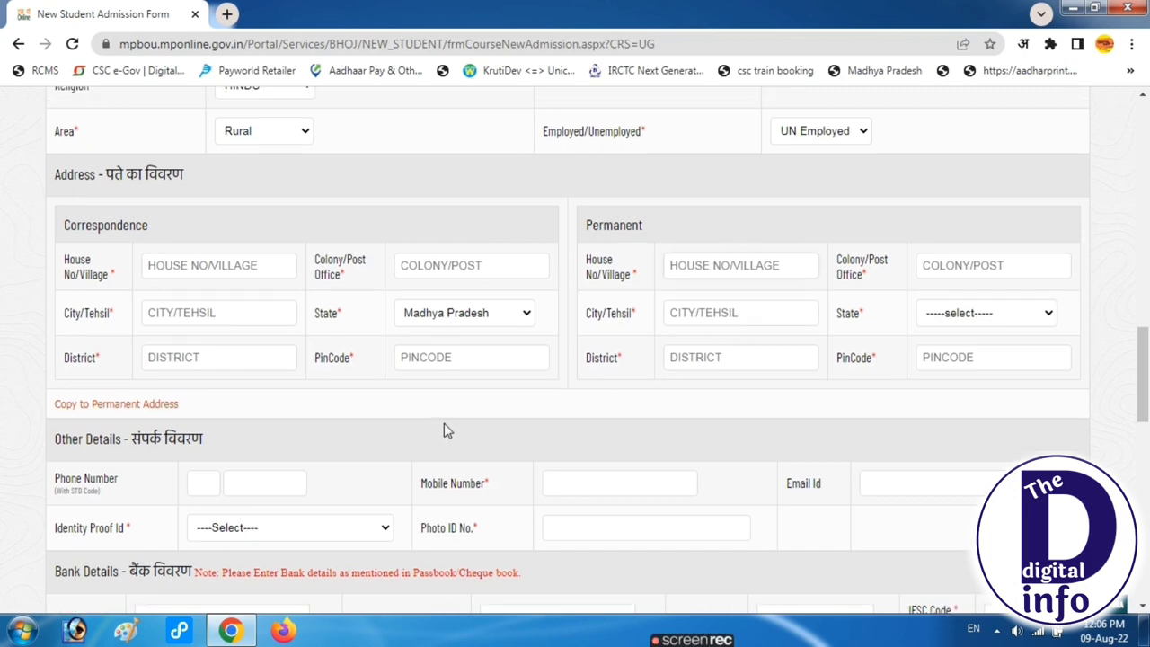
Set the identity proof to Govt. approved ID card in the other details
{"action": "scroll", "coordinate": [419, 440], "scroll_direction": "down", "scroll_amount": 2}
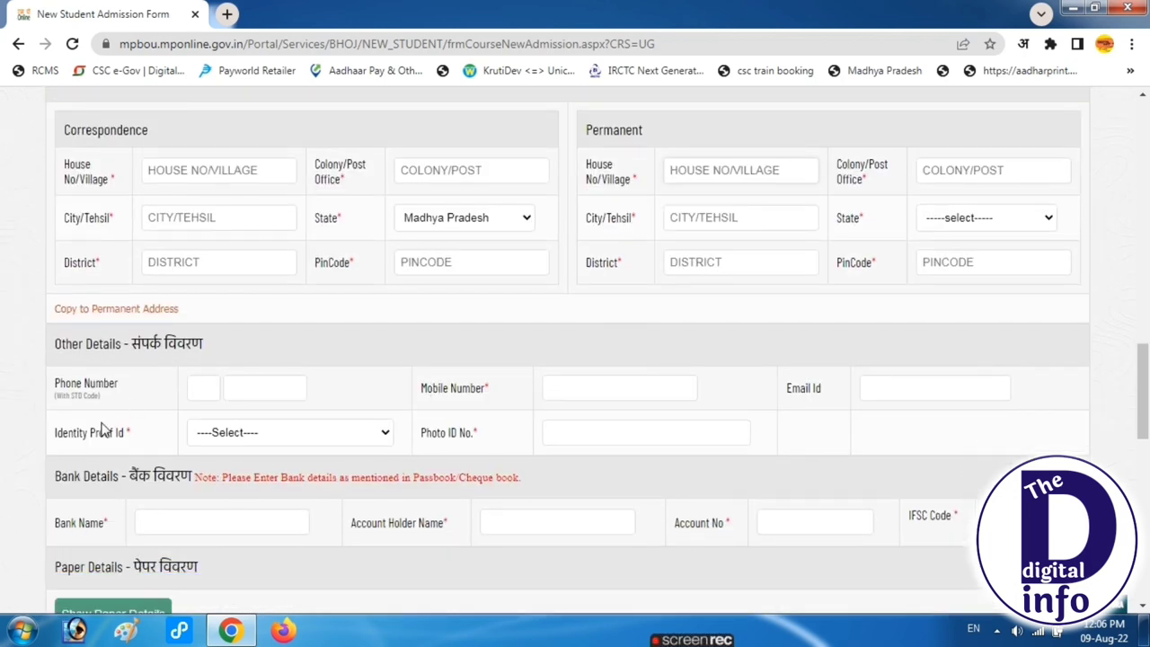
{"action": "left_click_drag", "start_coordinate": [73, 432], "coordinate": [124, 434]}
{"action": "left_click", "coordinate": [274, 435]}
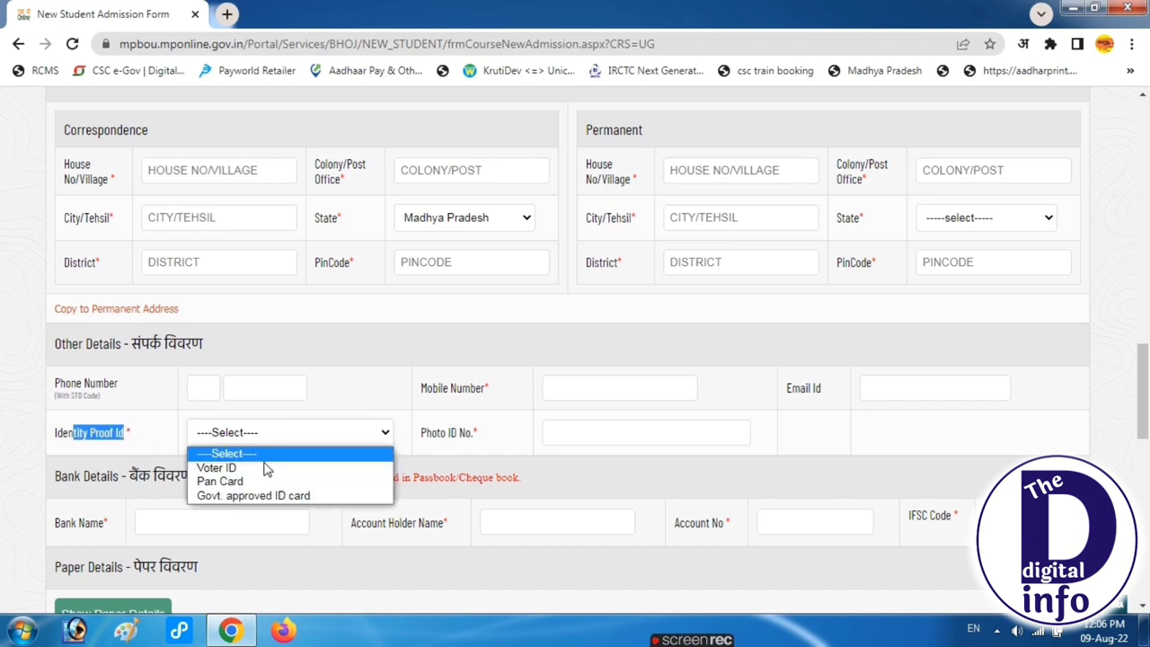
{"action": "left_click", "coordinate": [229, 499]}
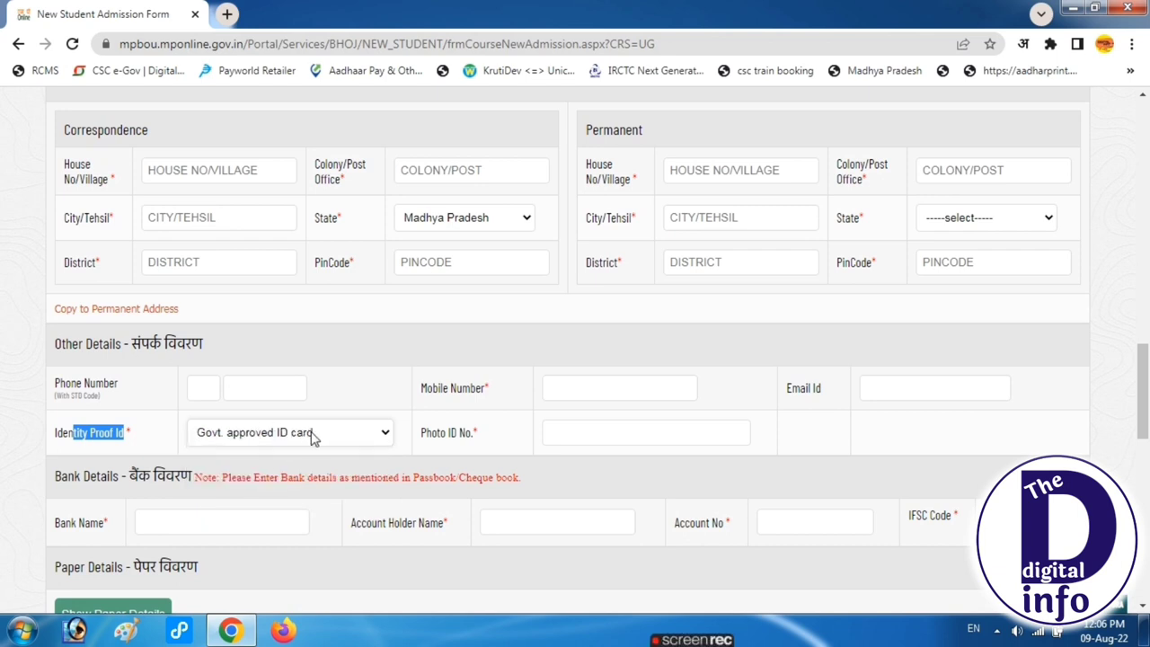
Examine the photo ID number, mobile number and email fields in the other details
{"action": "left_click", "coordinate": [583, 436]}
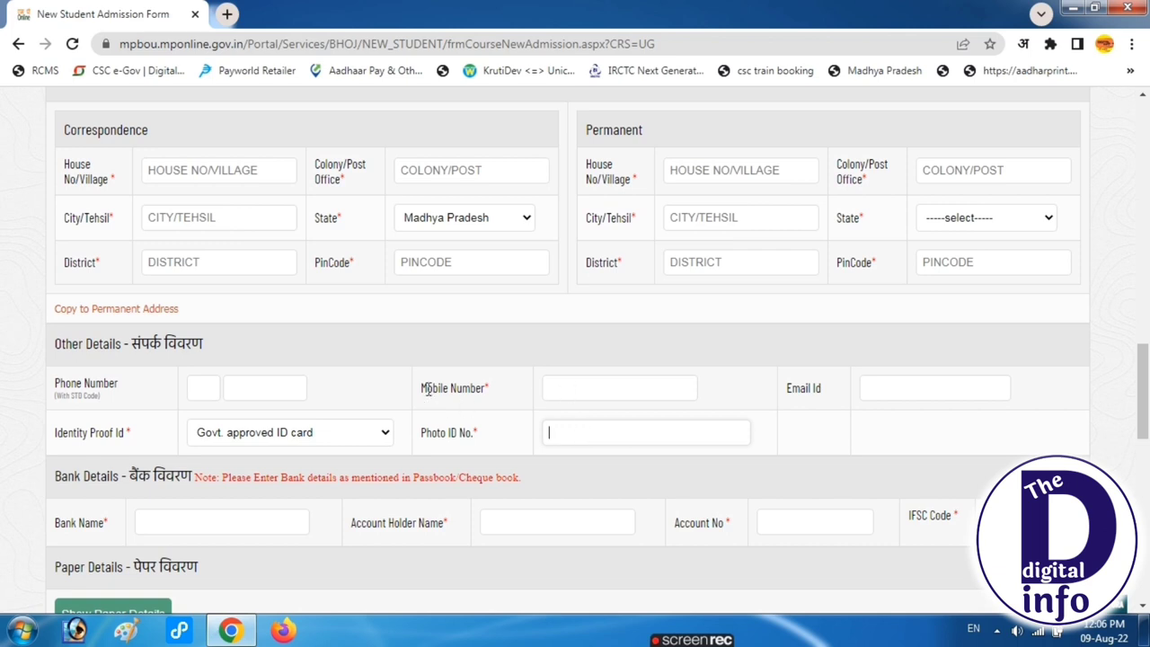
{"action": "left_click_drag", "start_coordinate": [428, 388], "coordinate": [462, 383]}
{"action": "left_click", "coordinate": [581, 385]}
{"action": "left_click_drag", "start_coordinate": [782, 396], "coordinate": [852, 399]}
{"action": "left_click", "coordinate": [893, 393]}
Examine the bank name, account holder name, account number and IFSC code fields in the bank details
{"action": "scroll", "coordinate": [591, 419], "scroll_direction": "down", "scroll_amount": 1}
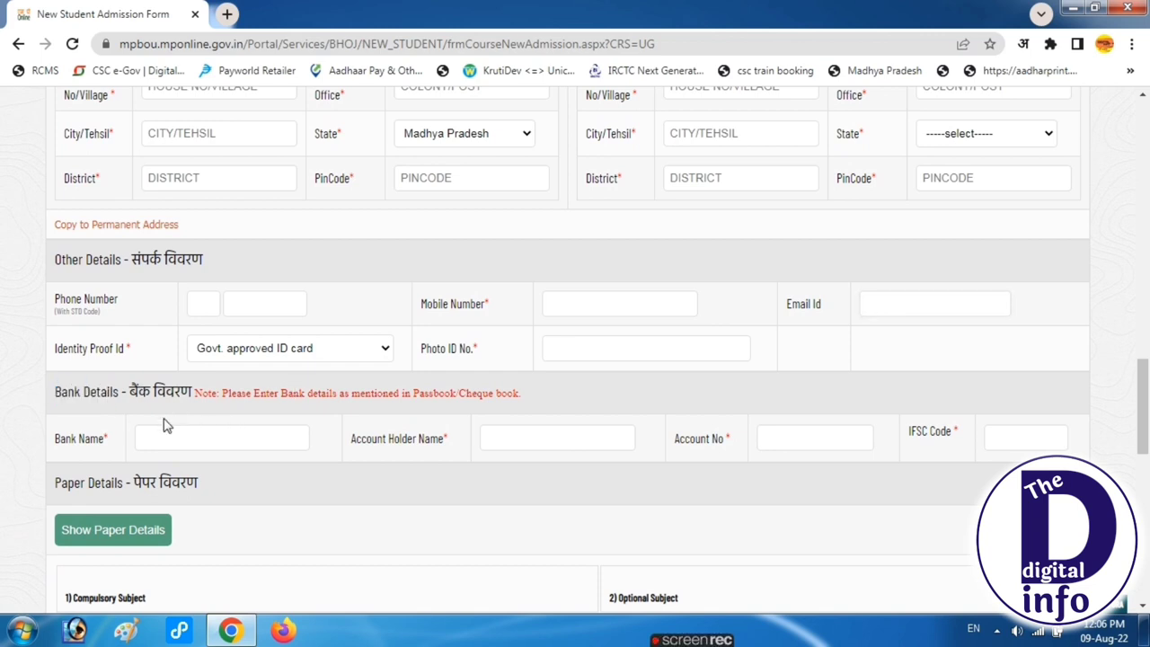
{"action": "left_click_drag", "start_coordinate": [81, 435], "coordinate": [282, 432]}
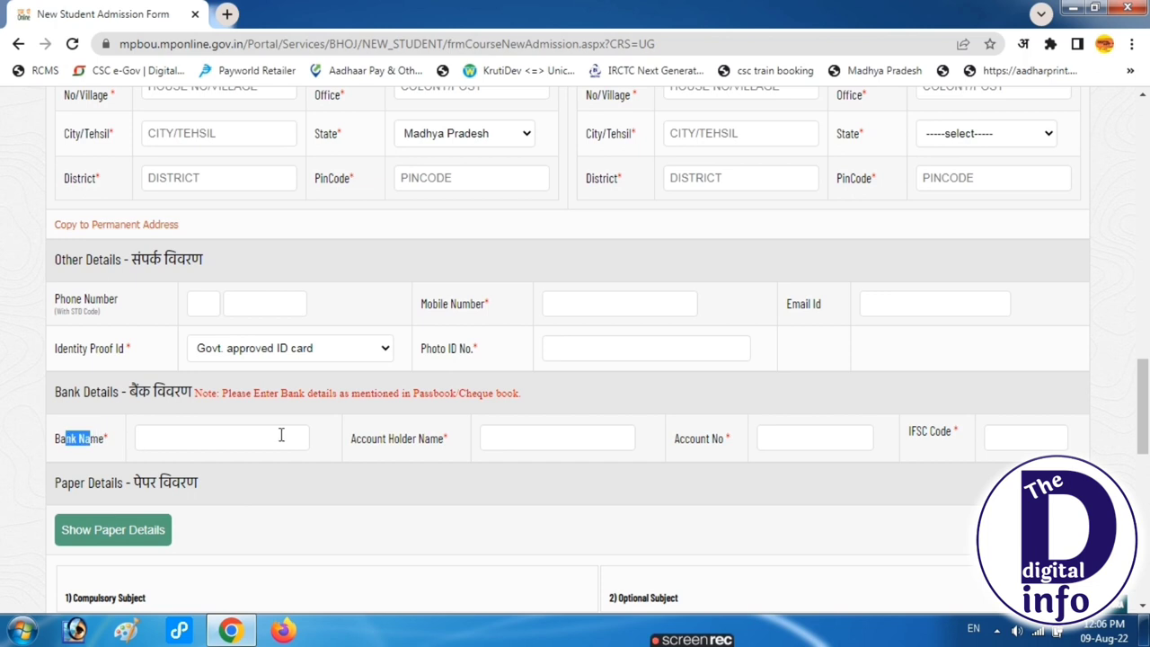
{"action": "left_click", "coordinate": [282, 436]}
{"action": "left_click_drag", "start_coordinate": [365, 438], "coordinate": [440, 449]}
{"action": "left_click", "coordinate": [508, 435]}
{"action": "left_click_drag", "start_coordinate": [677, 454], "coordinate": [719, 442]}
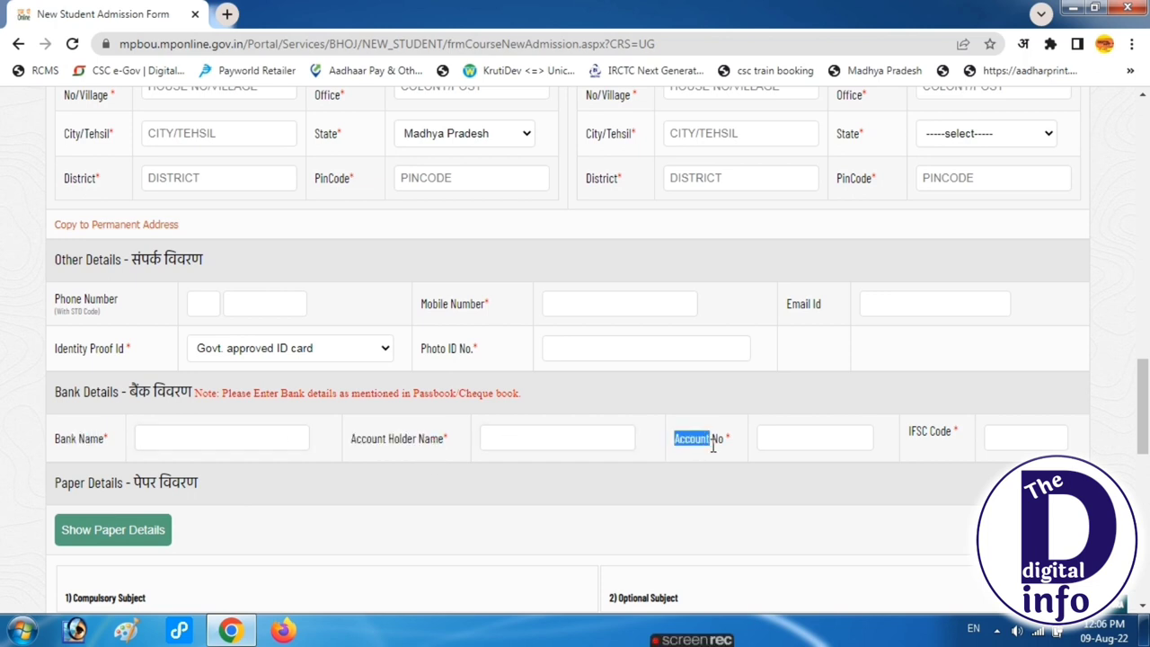
{"action": "left_click", "coordinate": [829, 437]}
{"action": "left_click_drag", "start_coordinate": [910, 433], "coordinate": [950, 431]}
{"action": "left_click", "coordinate": [1003, 442]}
Display the paper details for the chosen Bachelor Of Science Bio Group course
{"action": "scroll", "coordinate": [329, 513], "scroll_direction": "down", "scroll_amount": 2}
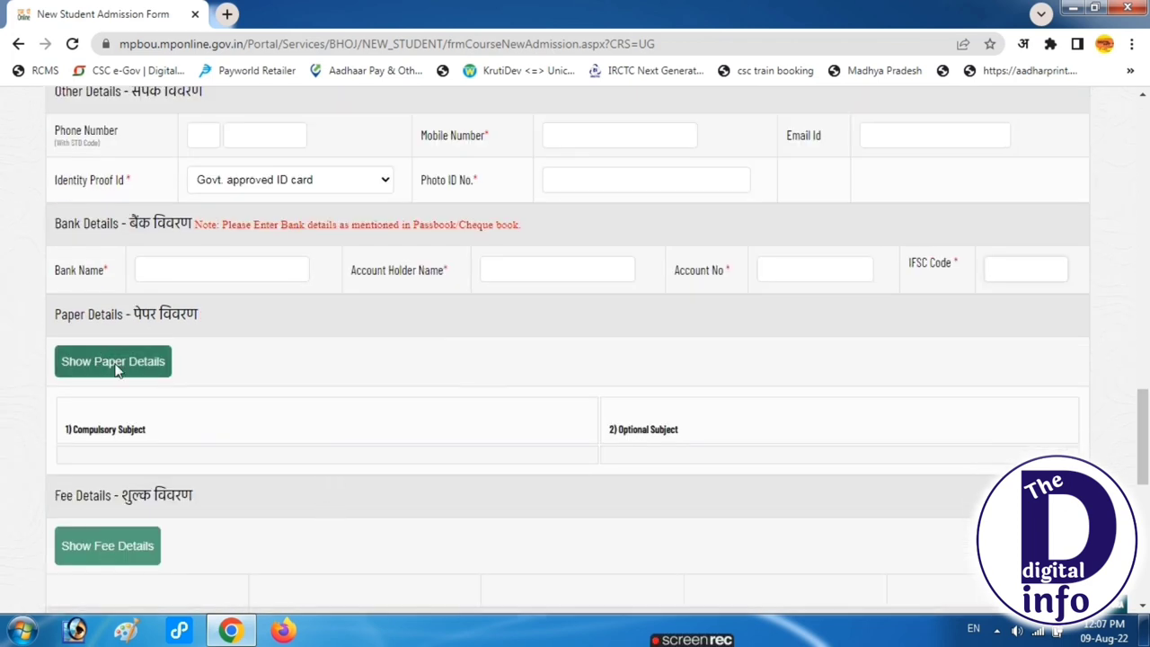
{"action": "left_click", "coordinate": [113, 362]}
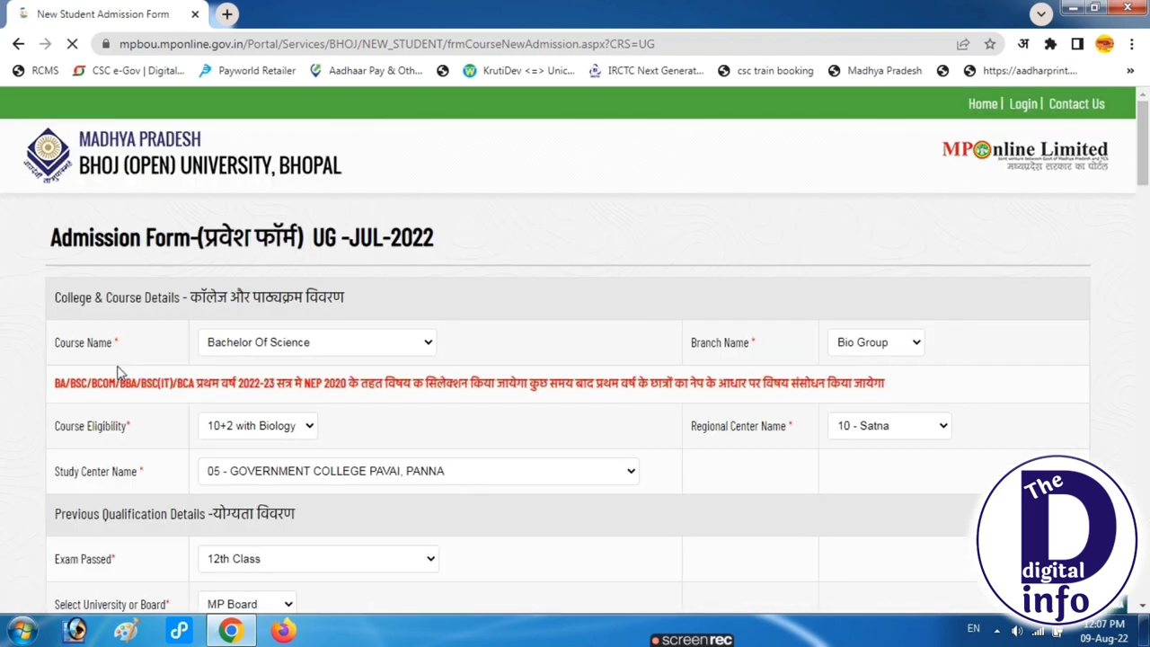
{"action": "scroll", "coordinate": [166, 447], "scroll_direction": "down", "scroll_amount": 10}
{"action": "scroll", "coordinate": [141, 526], "scroll_direction": "up", "scroll_amount": 1}
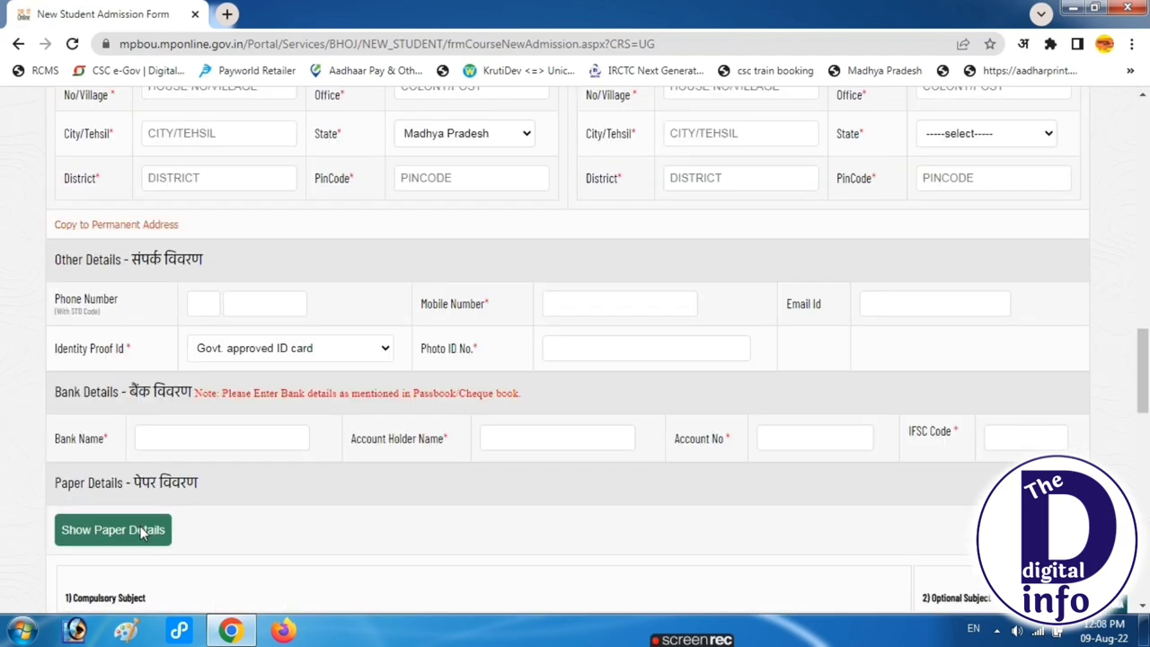
{"action": "left_click", "coordinate": [141, 526]}
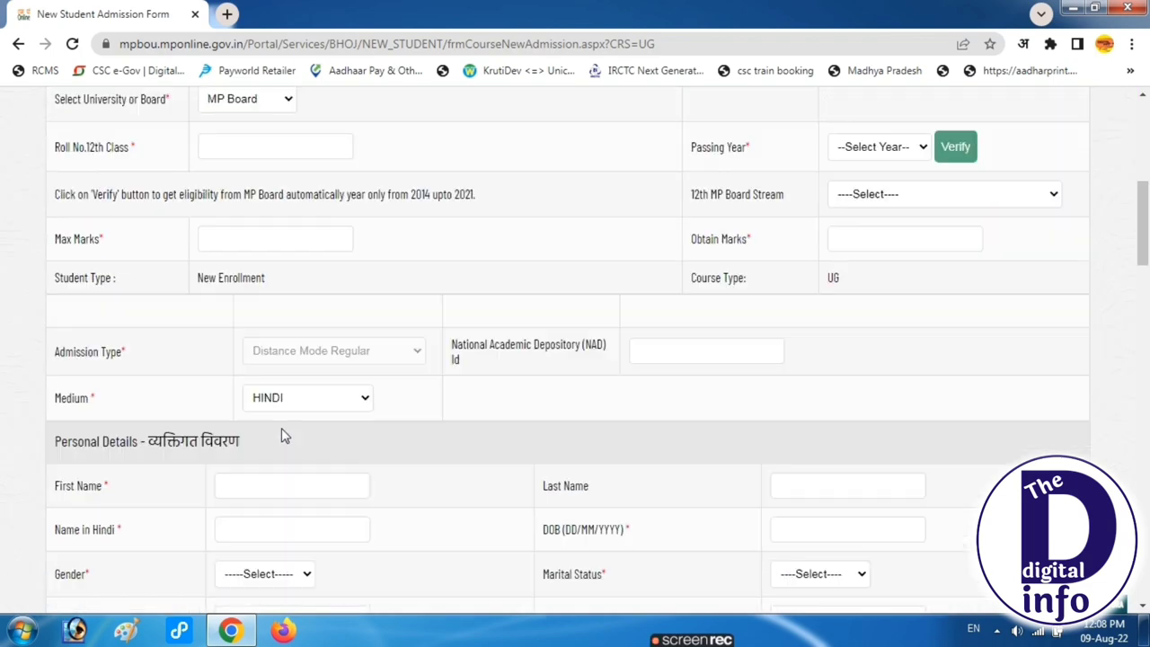
Review the paper codes and descriptions listed under Compulsory Subject
{"action": "scroll", "coordinate": [281, 427], "scroll_direction": "down", "scroll_amount": 8}
{"action": "scroll", "coordinate": [323, 432], "scroll_direction": "down", "scroll_amount": 7}
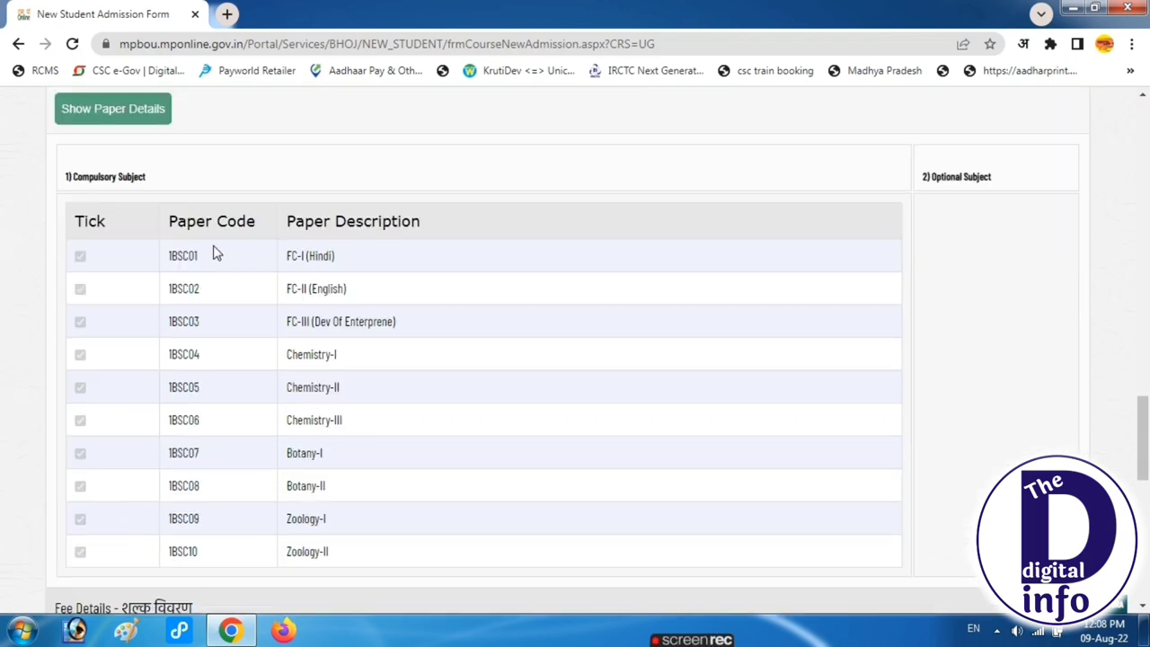
{"action": "left_click_drag", "start_coordinate": [161, 224], "coordinate": [343, 329]}
{"action": "left_click_drag", "start_coordinate": [164, 259], "coordinate": [352, 550]}
{"action": "scroll", "coordinate": [352, 480], "scroll_direction": "down", "scroll_amount": 2}
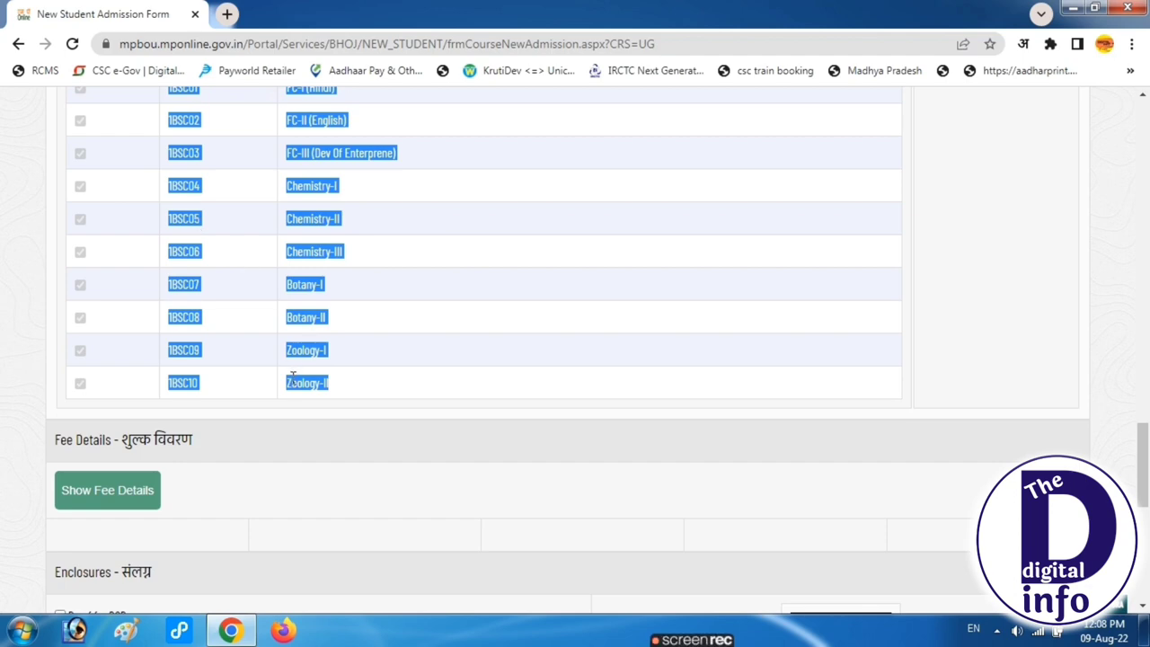
Display the fee details for the course
{"action": "left_click", "coordinate": [109, 505]}
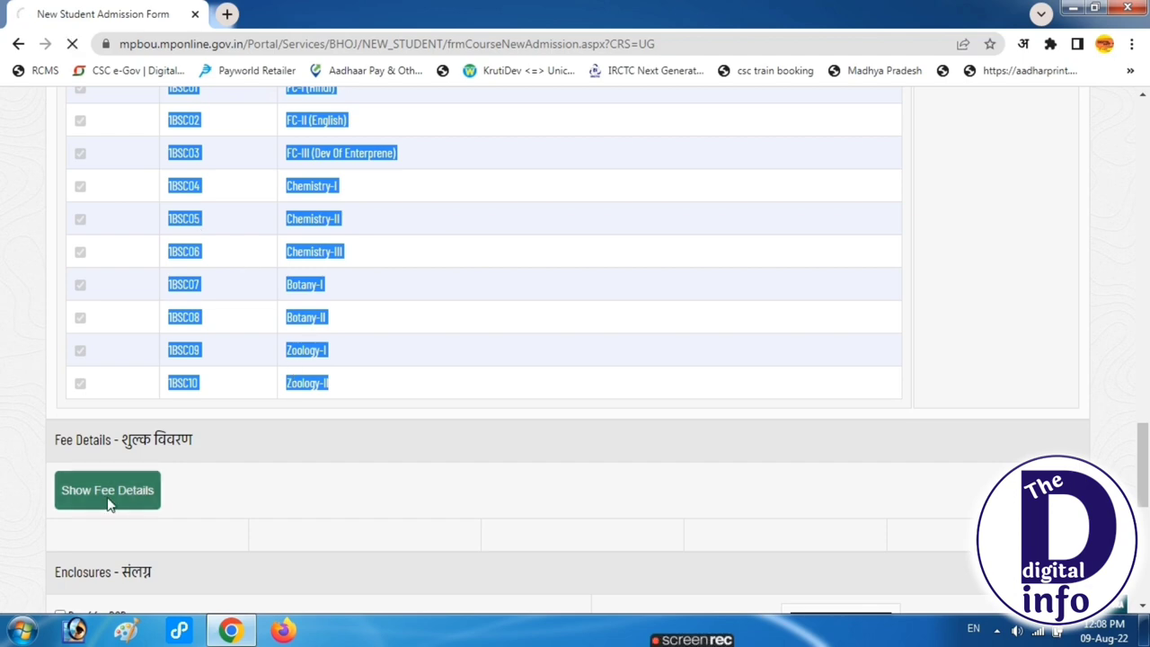
{"action": "scroll", "coordinate": [303, 477], "scroll_direction": "down", "scroll_amount": 6}
{"action": "scroll", "coordinate": [351, 475], "scroll_direction": "down", "scroll_amount": 20}
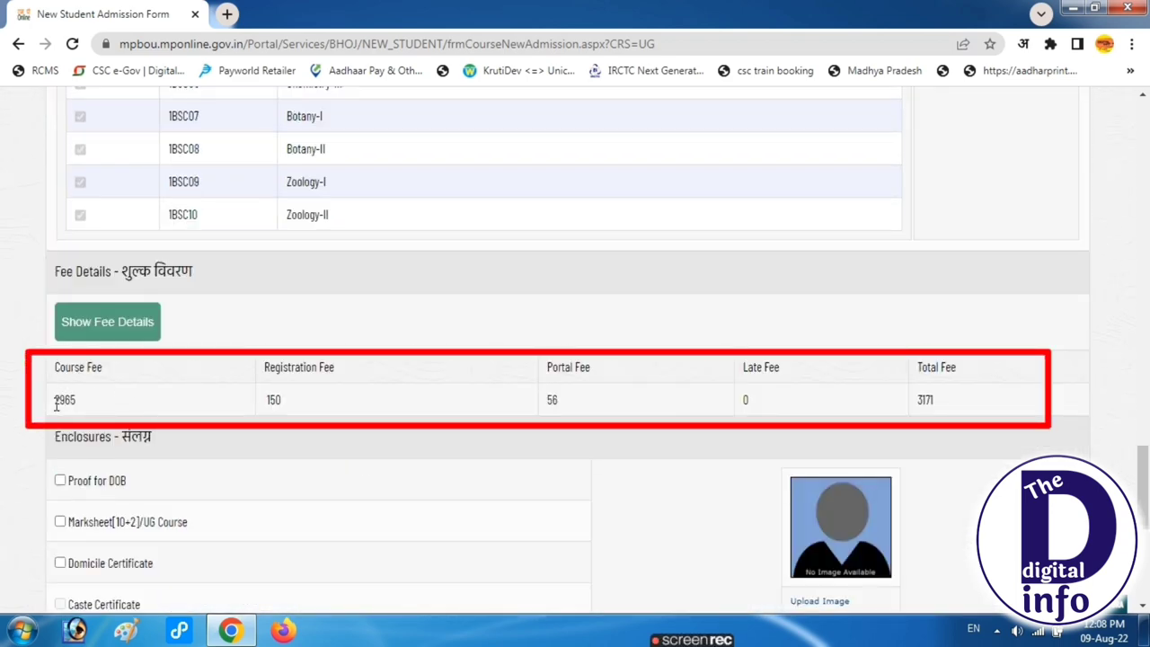
Review the course, registration, portal and total fees, and view the Enclosures section
{"action": "left_click_drag", "start_coordinate": [56, 404], "coordinate": [77, 405]}
{"action": "left_click_drag", "start_coordinate": [266, 405], "coordinate": [289, 411]}
{"action": "left_click_drag", "start_coordinate": [551, 401], "coordinate": [568, 404]}
{"action": "left_click_drag", "start_coordinate": [920, 403], "coordinate": [937, 407]}
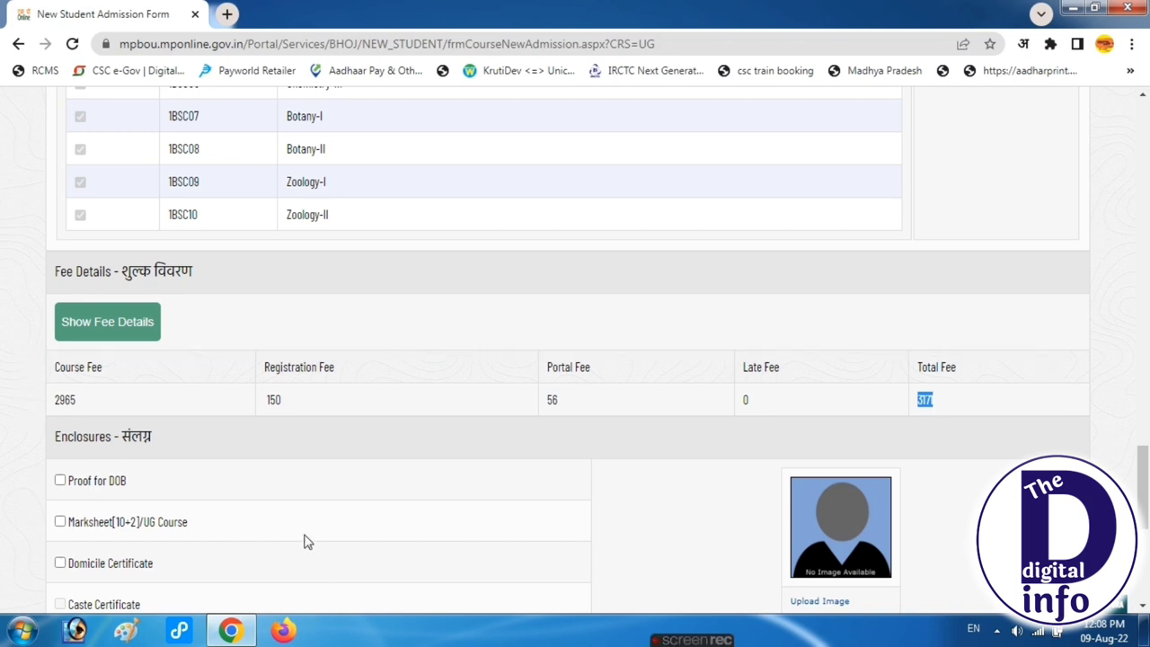
{"action": "scroll", "coordinate": [266, 479], "scroll_direction": "down", "scroll_amount": 2}
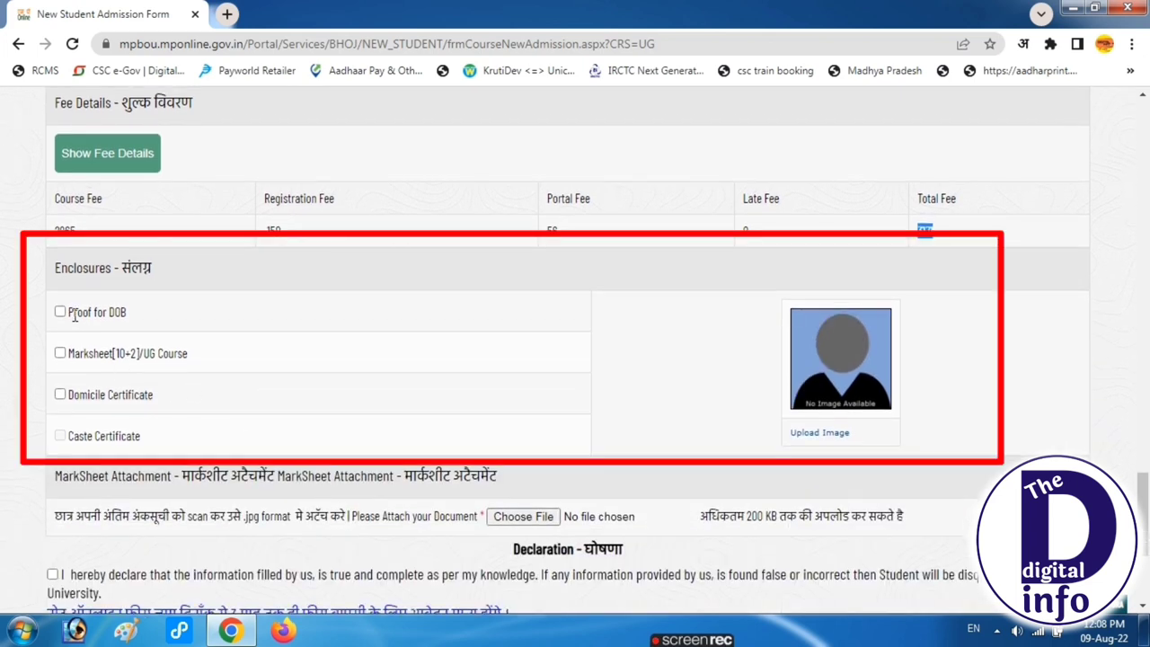
Review the required enclosures: proof for DOB, Marksheet[10+2]/UG Course and Domicile Certificate
{"action": "left_click_drag", "start_coordinate": [73, 312], "coordinate": [129, 321]}
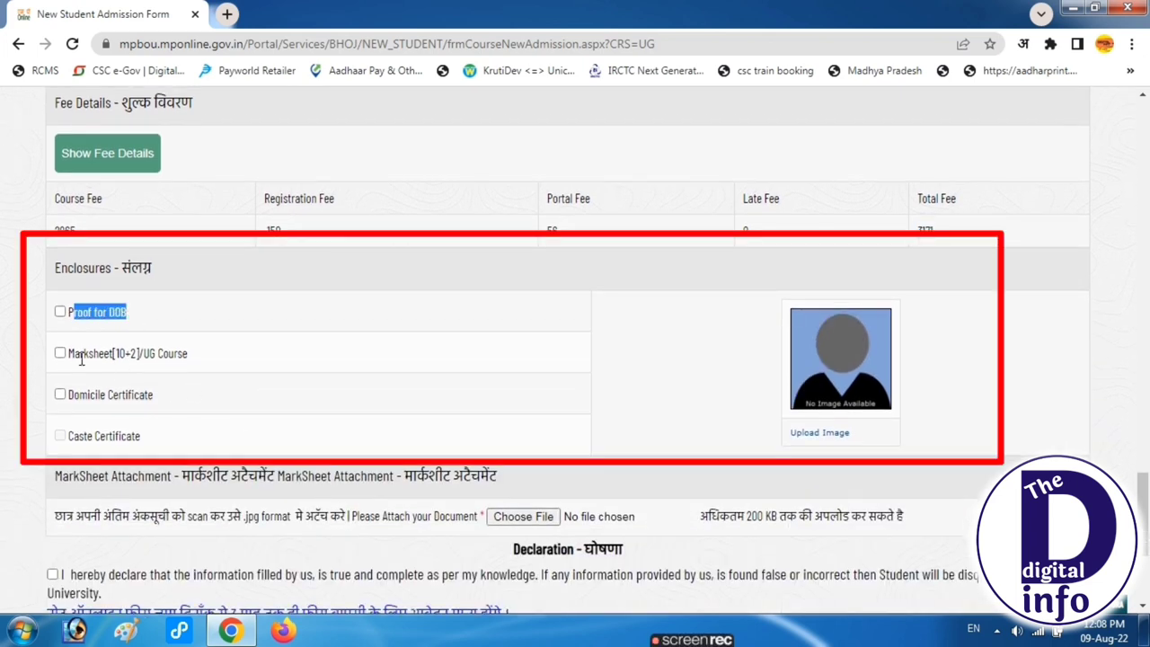
{"action": "left_click_drag", "start_coordinate": [80, 355], "coordinate": [144, 357]}
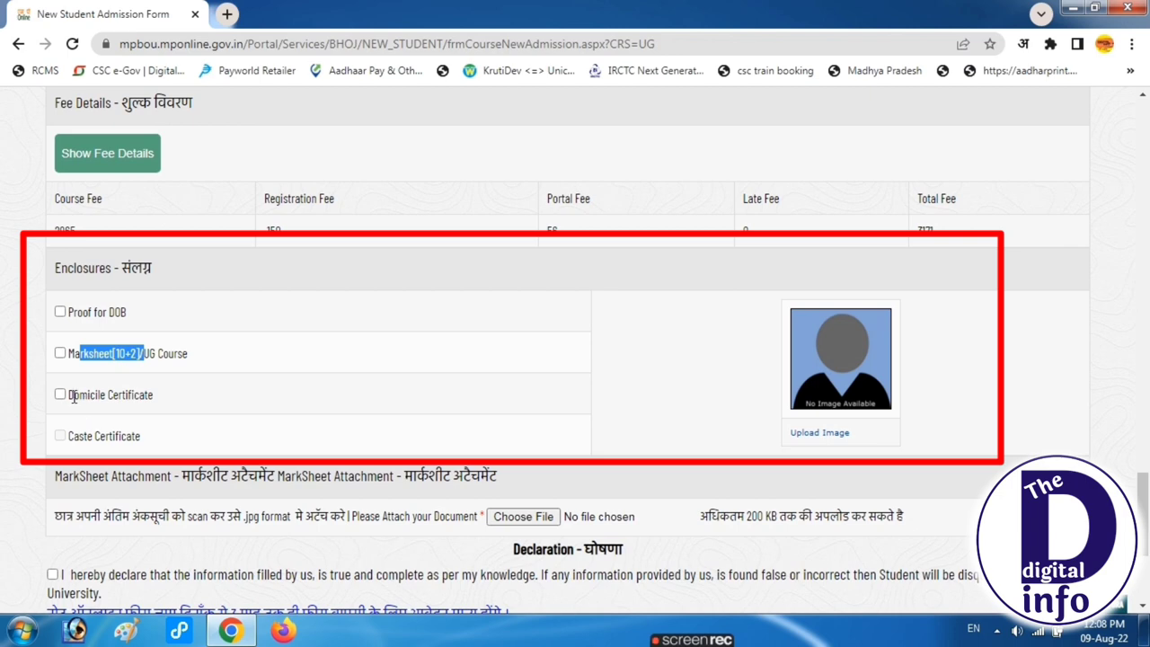
{"action": "left_click_drag", "start_coordinate": [73, 396], "coordinate": [139, 397]}
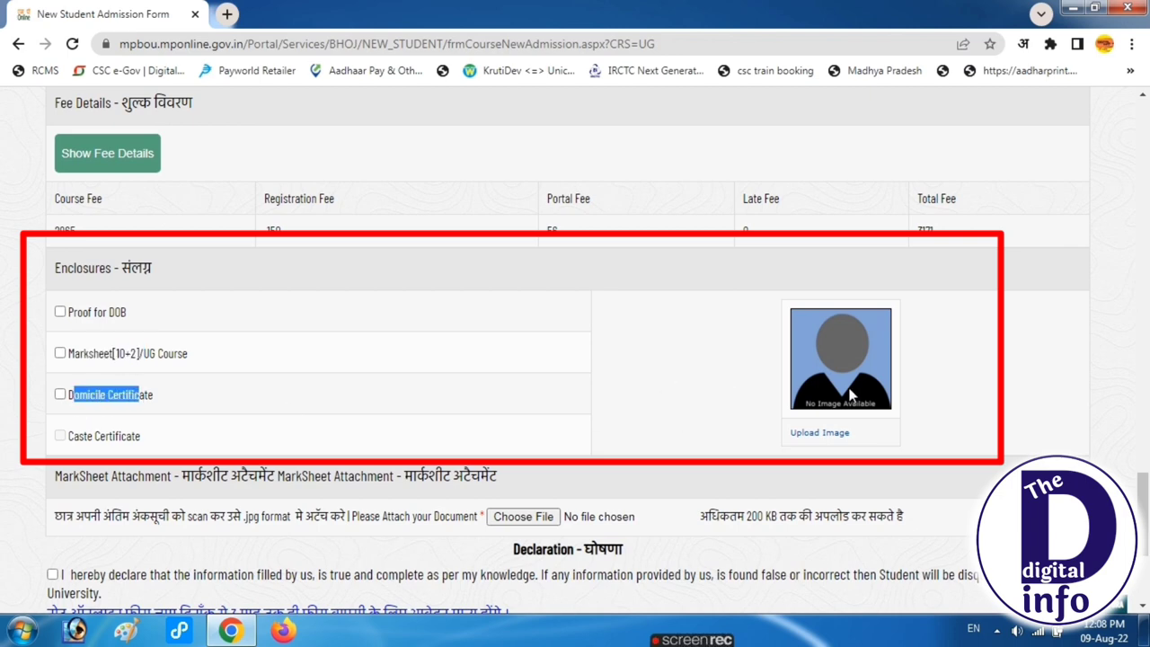
Accept the declaration that the supplied information is true and complete, and activate the captcha answer field
{"action": "scroll", "coordinate": [349, 415], "scroll_direction": "down", "scroll_amount": 1}
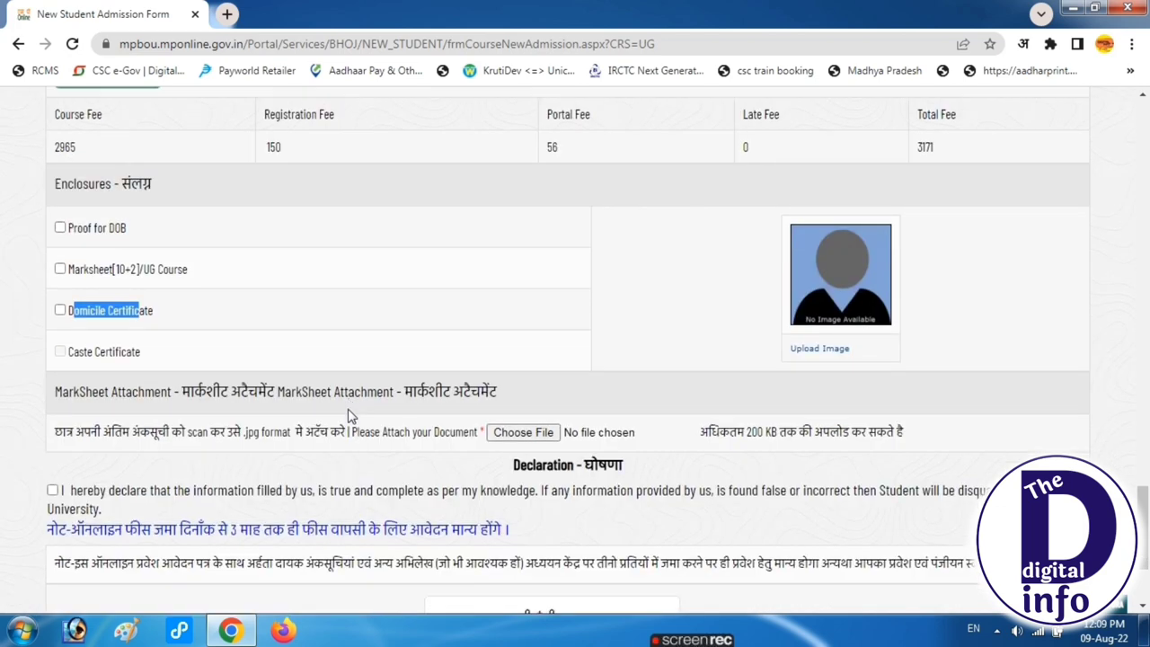
{"action": "scroll", "coordinate": [351, 415], "scroll_direction": "down", "scroll_amount": 2}
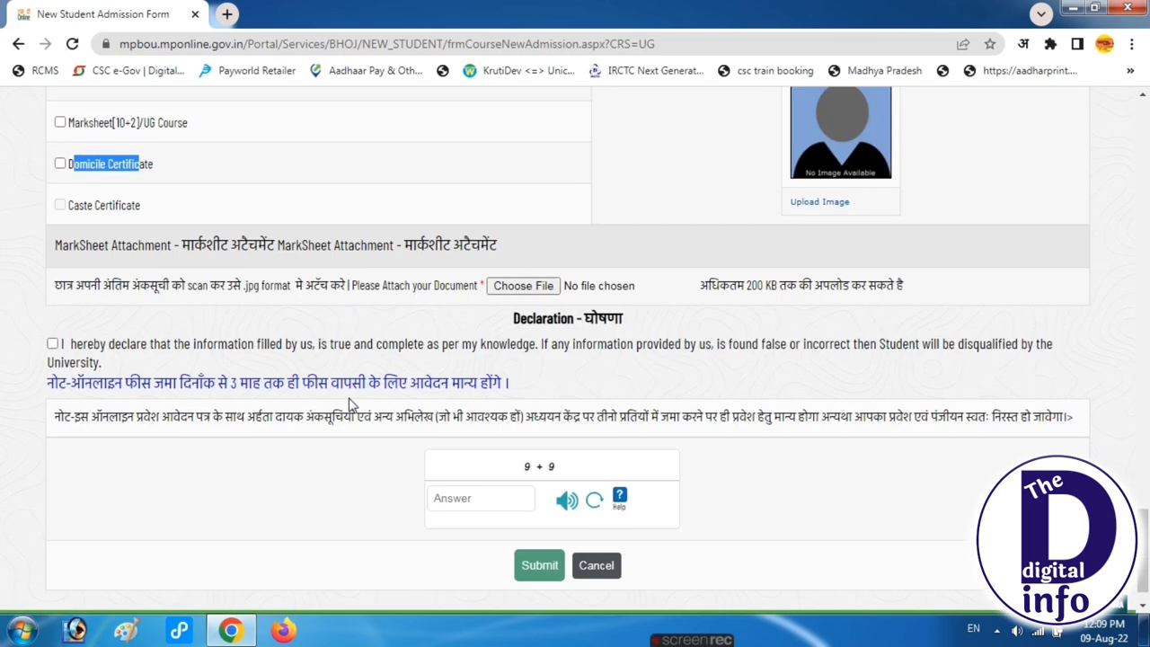
{"action": "left_click", "coordinate": [52, 324]}
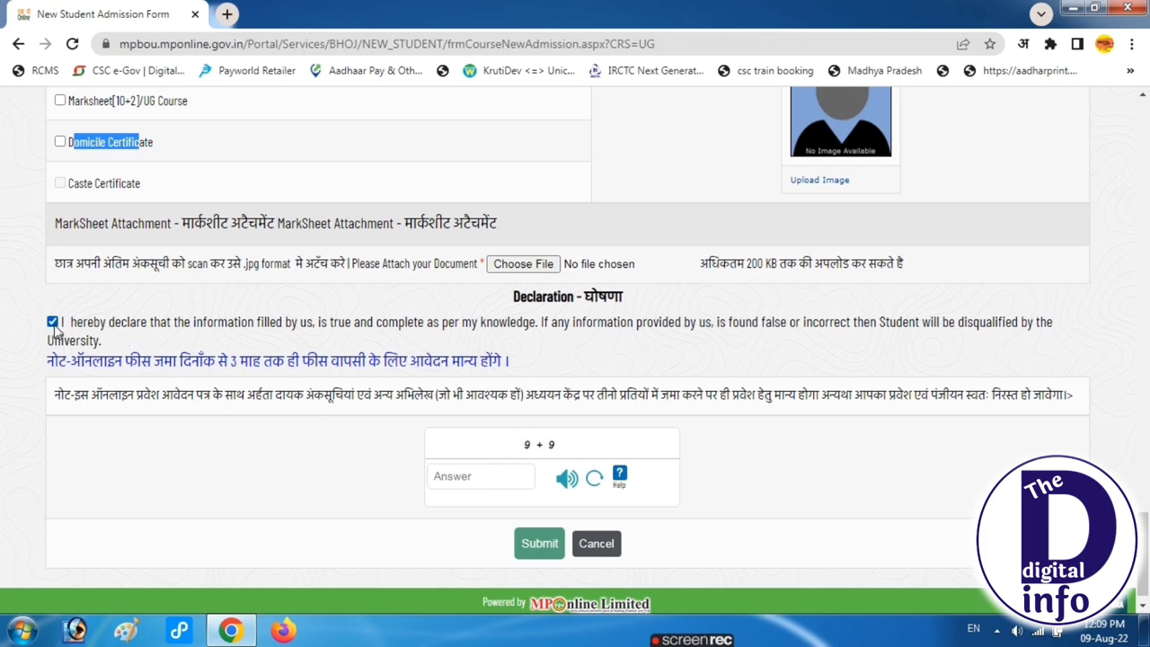
{"action": "left_click", "coordinate": [492, 477]}
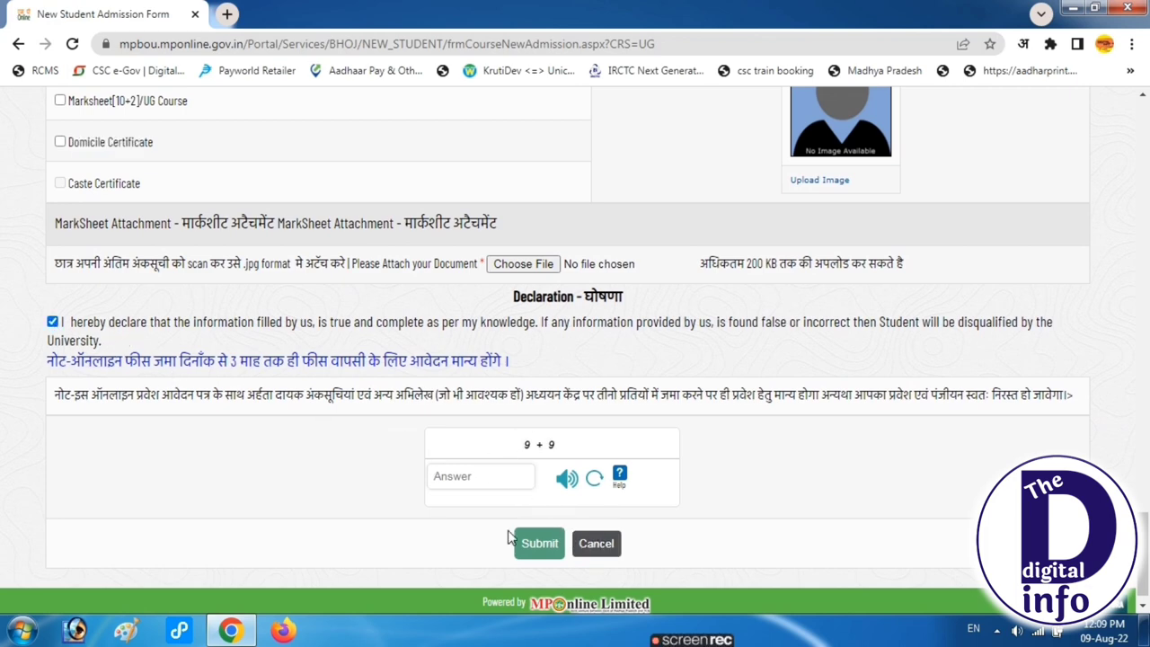
{"action": "scroll", "coordinate": [509, 537], "scroll_direction": "up", "scroll_amount": 4}
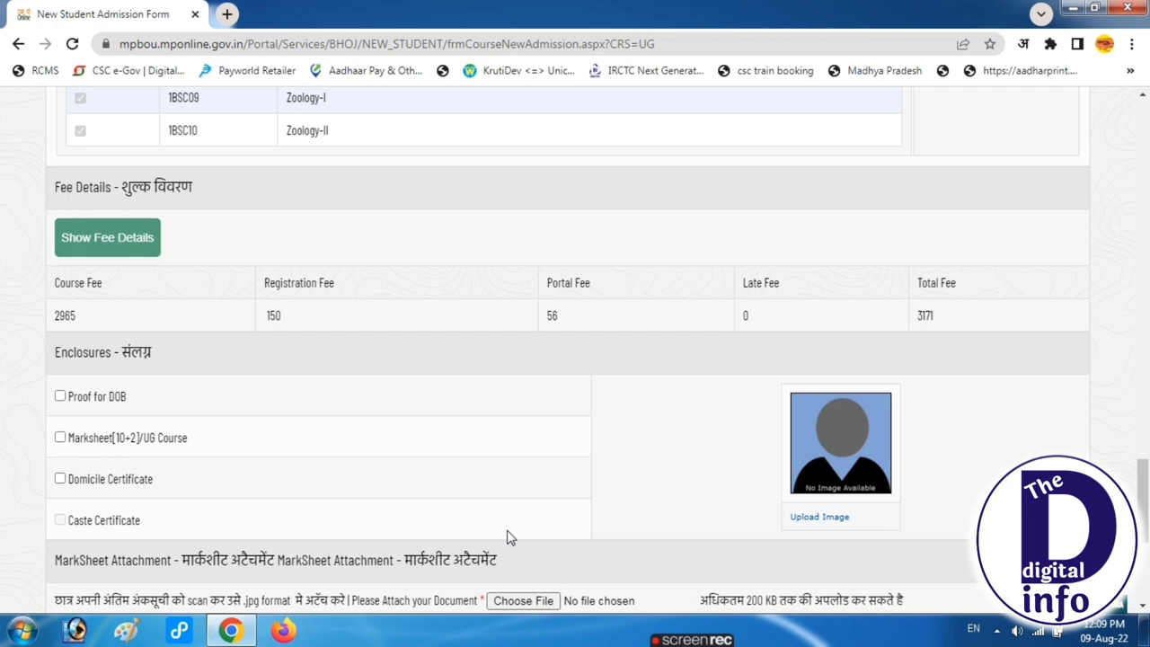